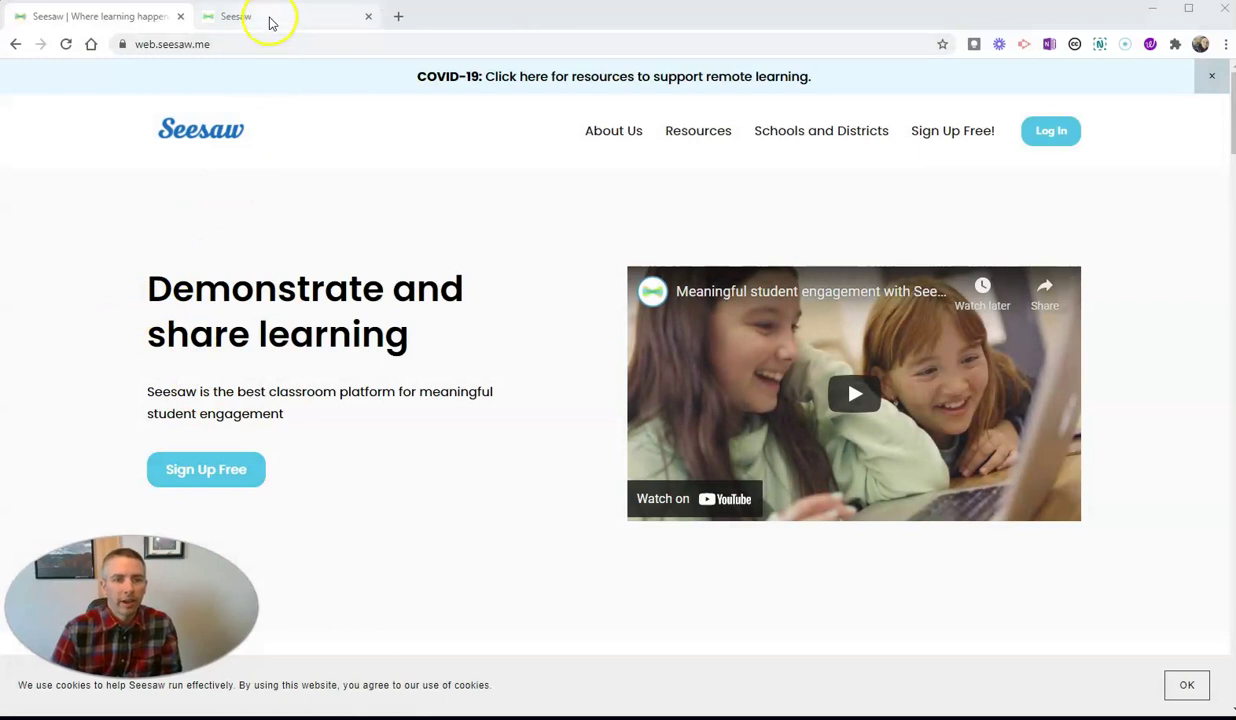
- Start a new Seesaw drawing and add an orange square, enlarged on the blank canvas
left_click(268, 18)
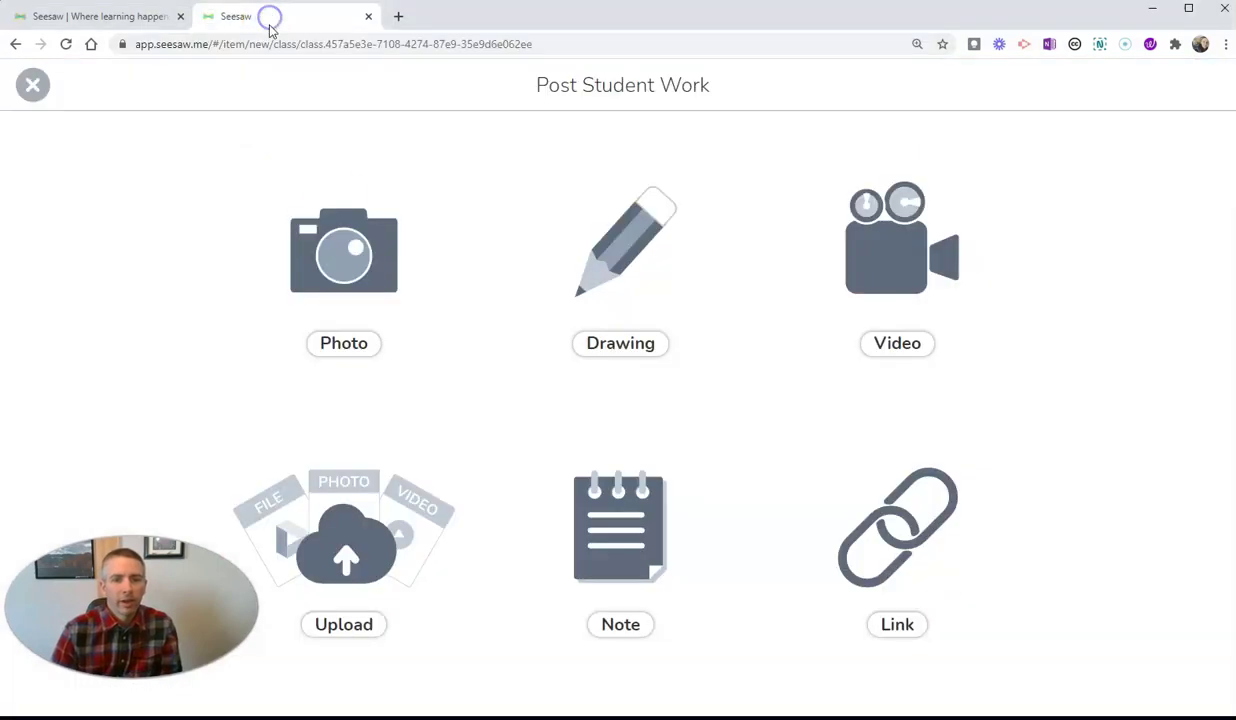
left_click(632, 228)
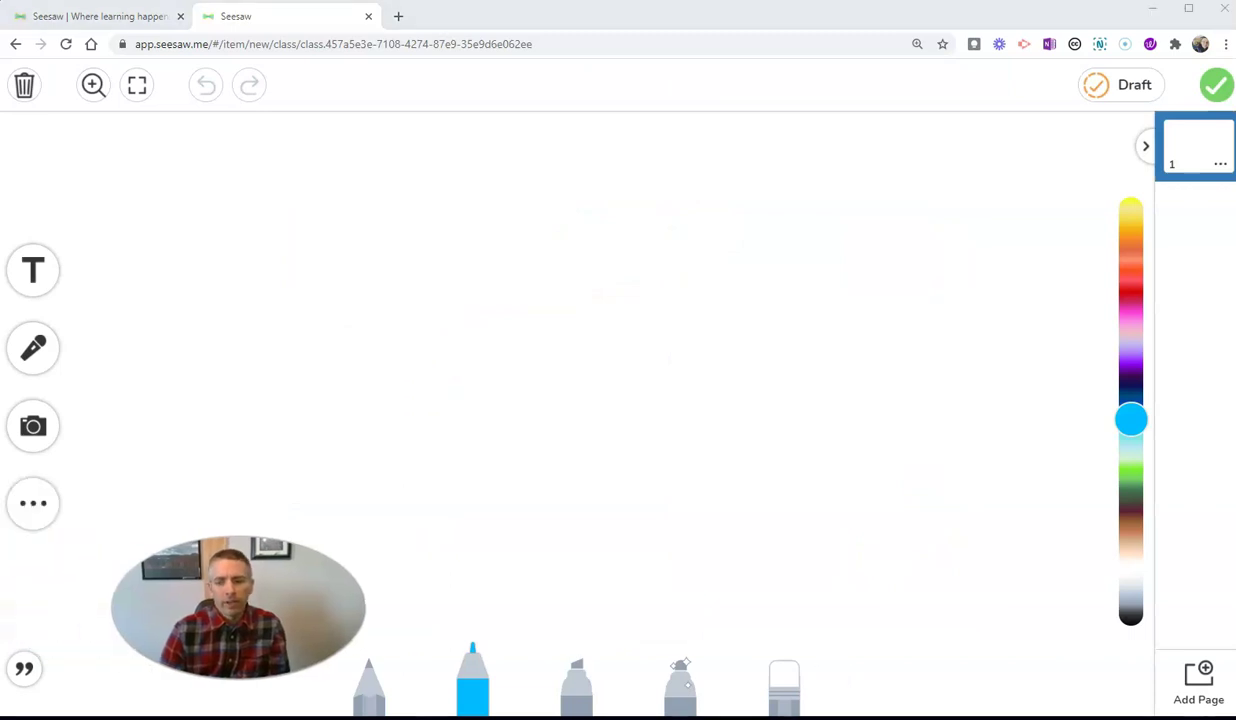
left_click(50, 522)
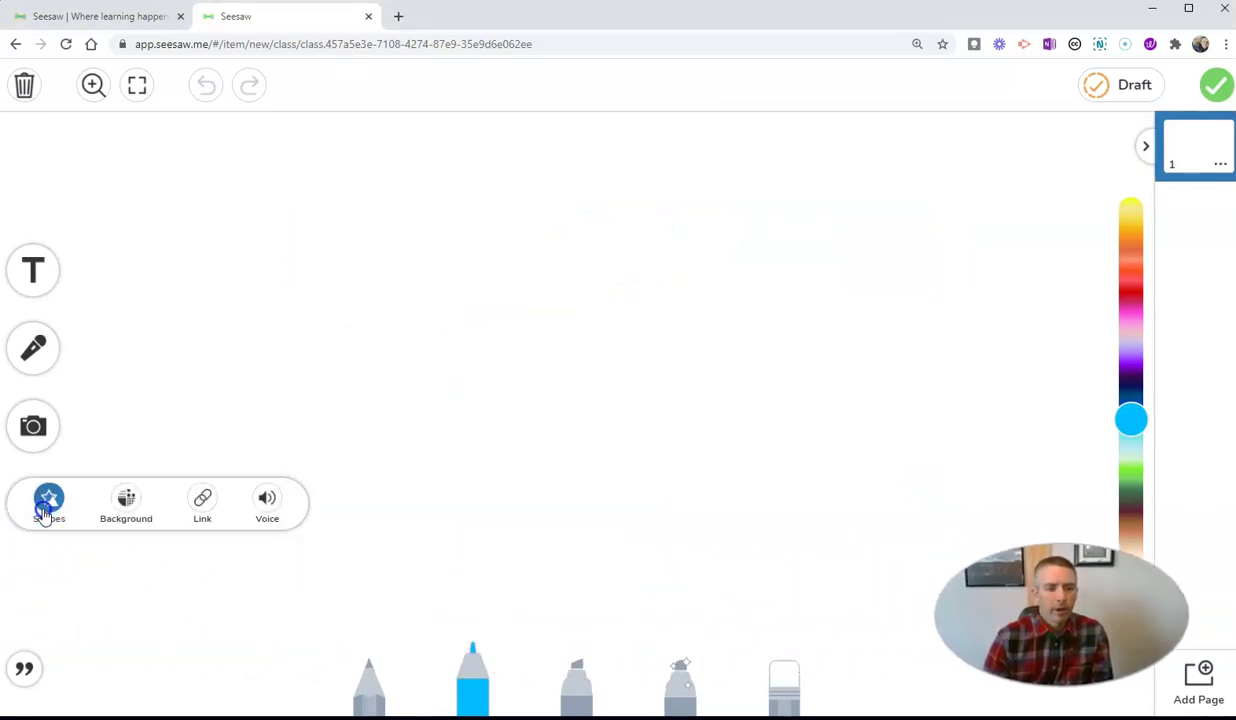
left_click(50, 501)
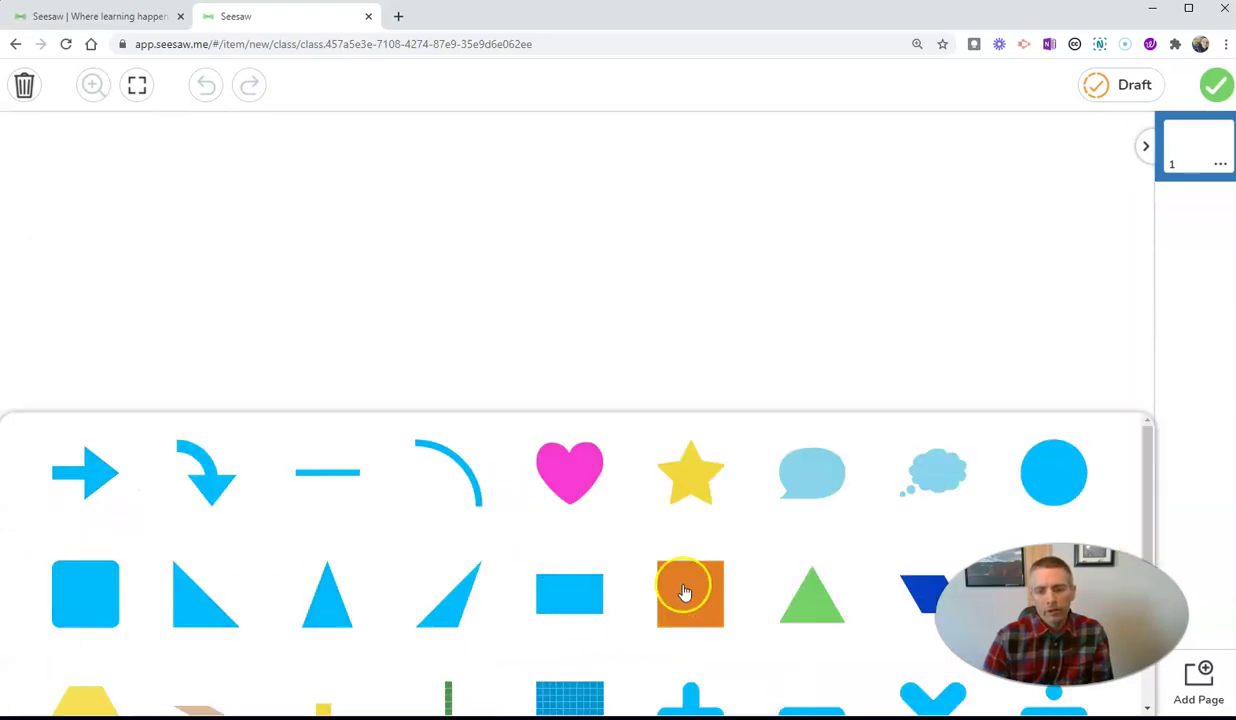
left_click(684, 593)
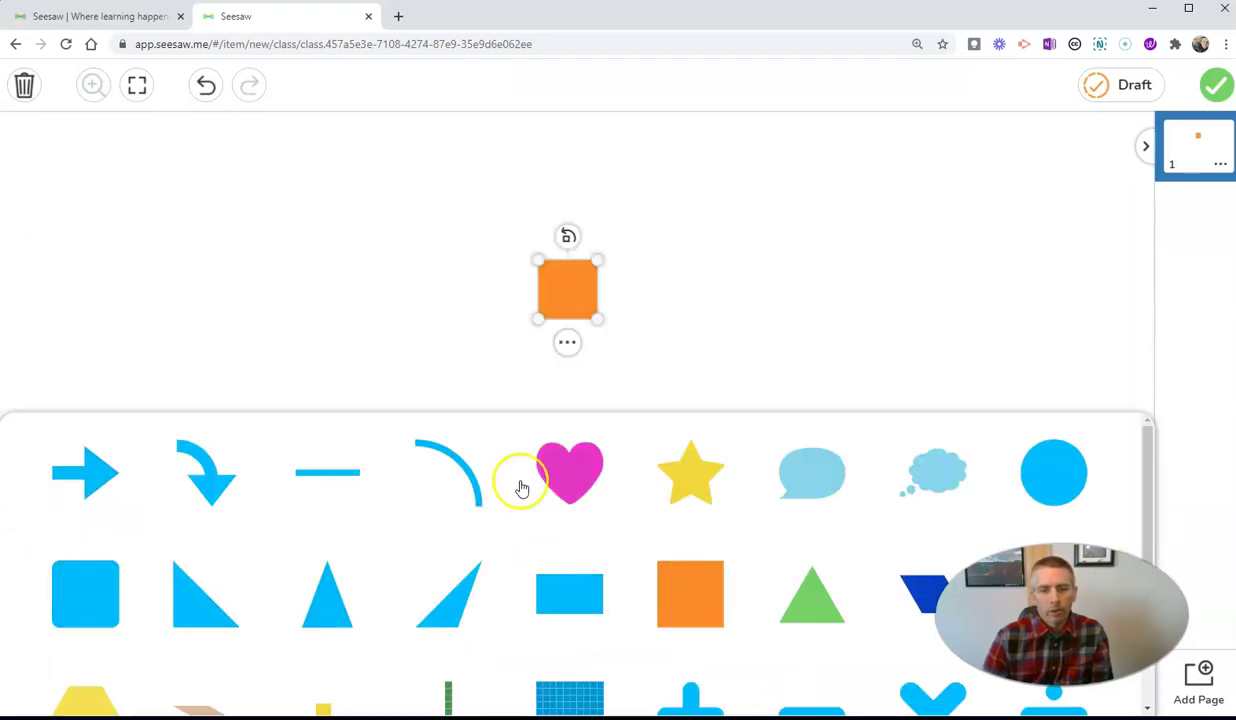
left_click(539, 261)
left_click_drag(539, 261, 455, 215)
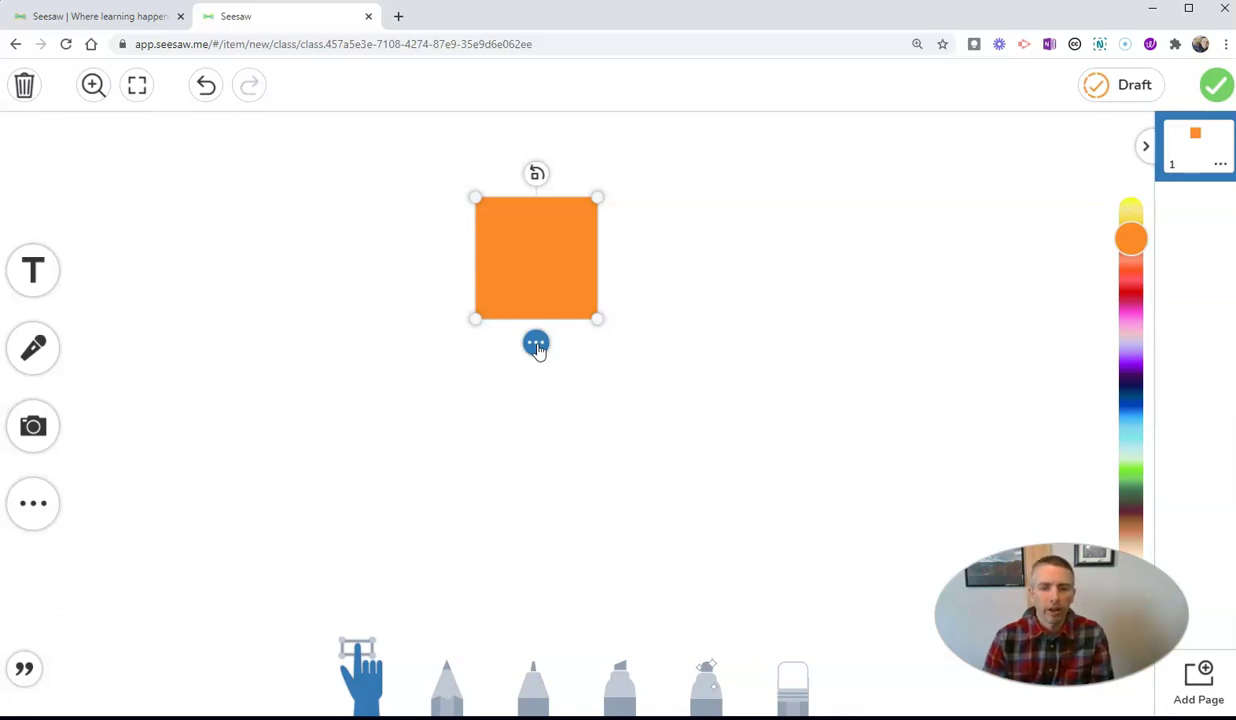
- Record a roughly 12-second voice note on the orange square and save it
left_click(537, 345)
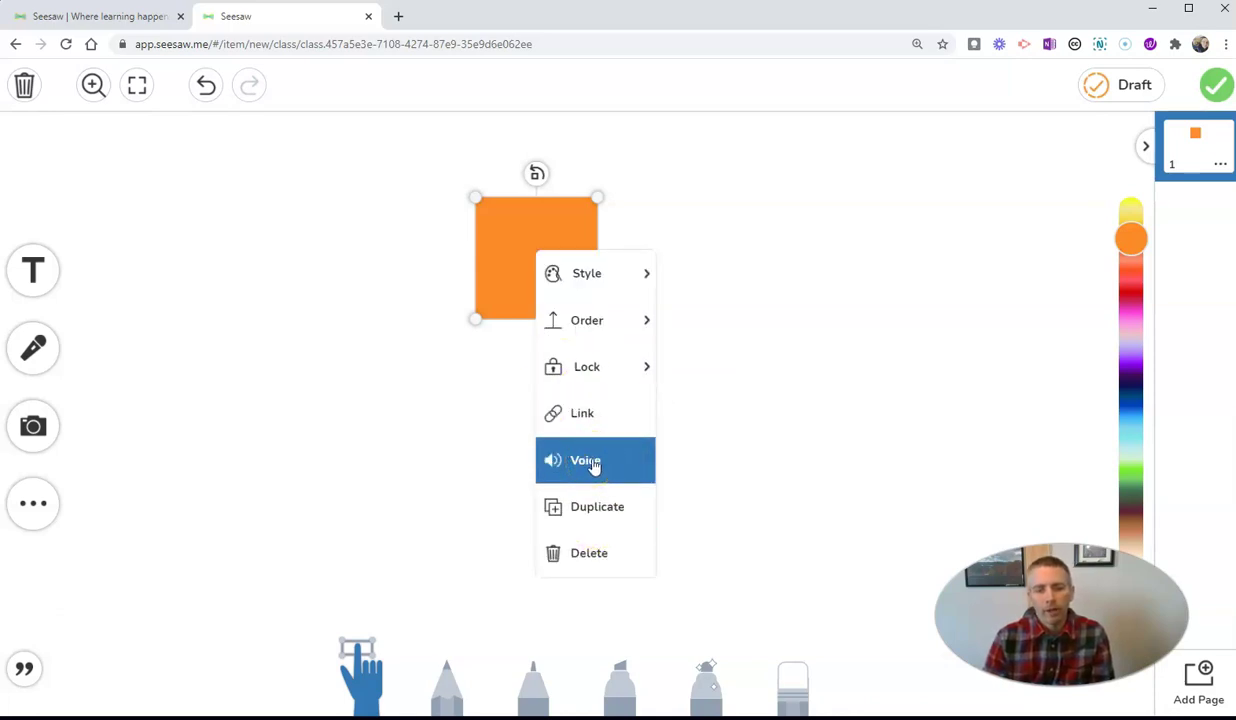
left_click(524, 251)
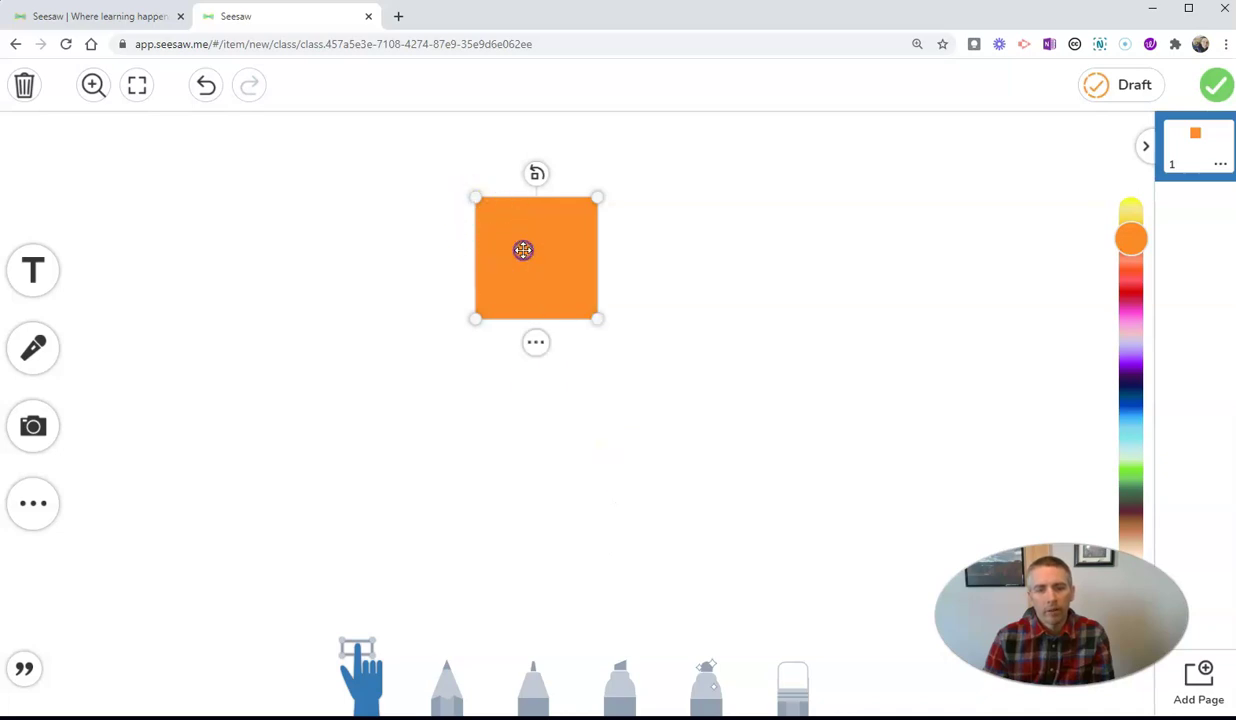
left_click(599, 416)
left_click(543, 309)
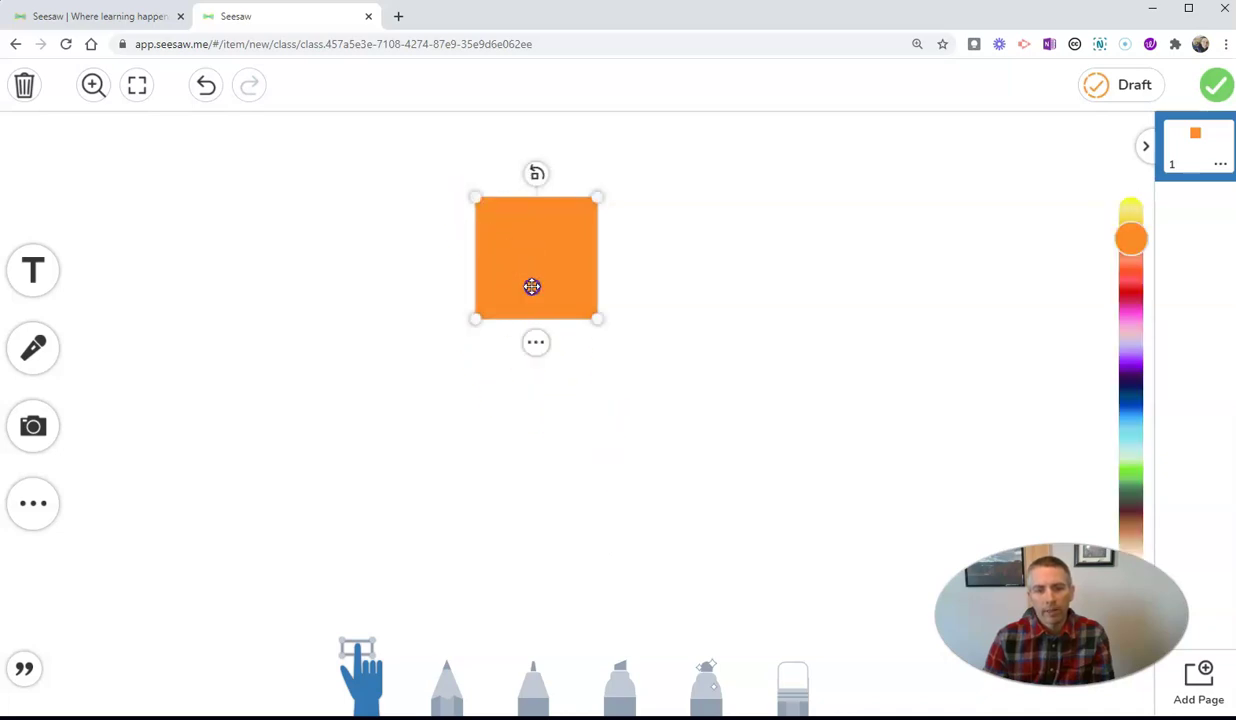
left_click(532, 268)
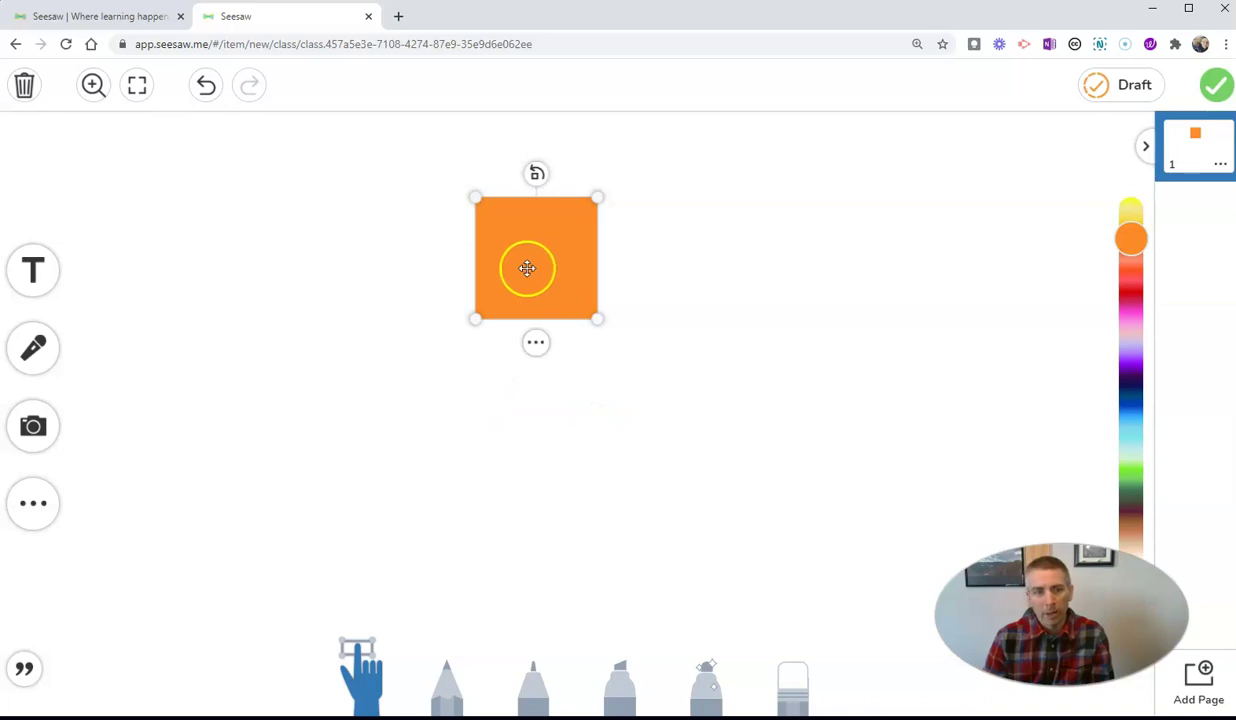
left_click(536, 342)
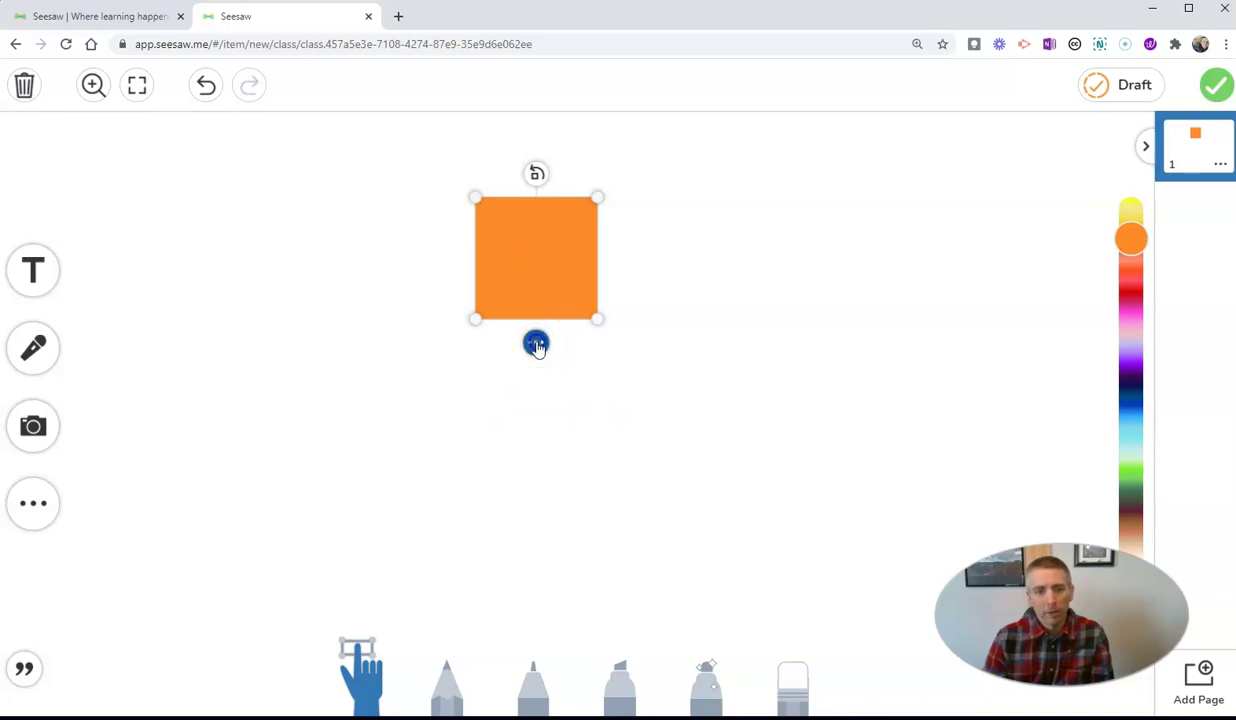
left_click(589, 464)
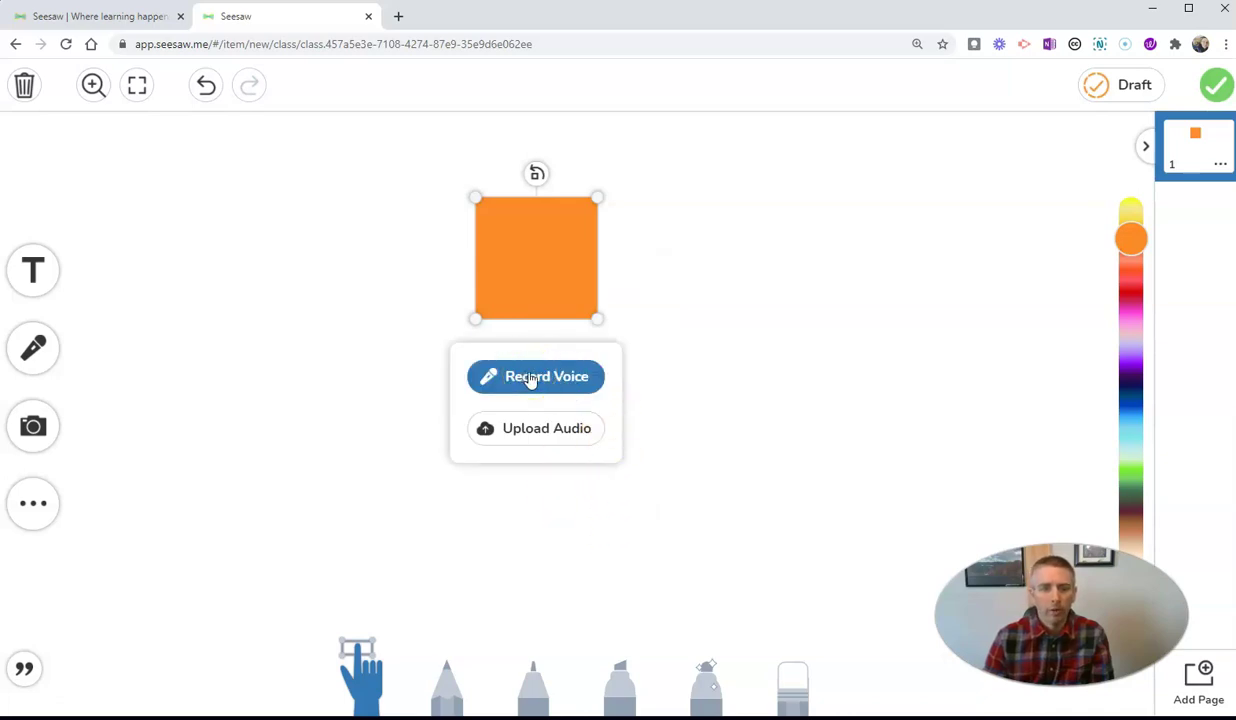
left_click(531, 378)
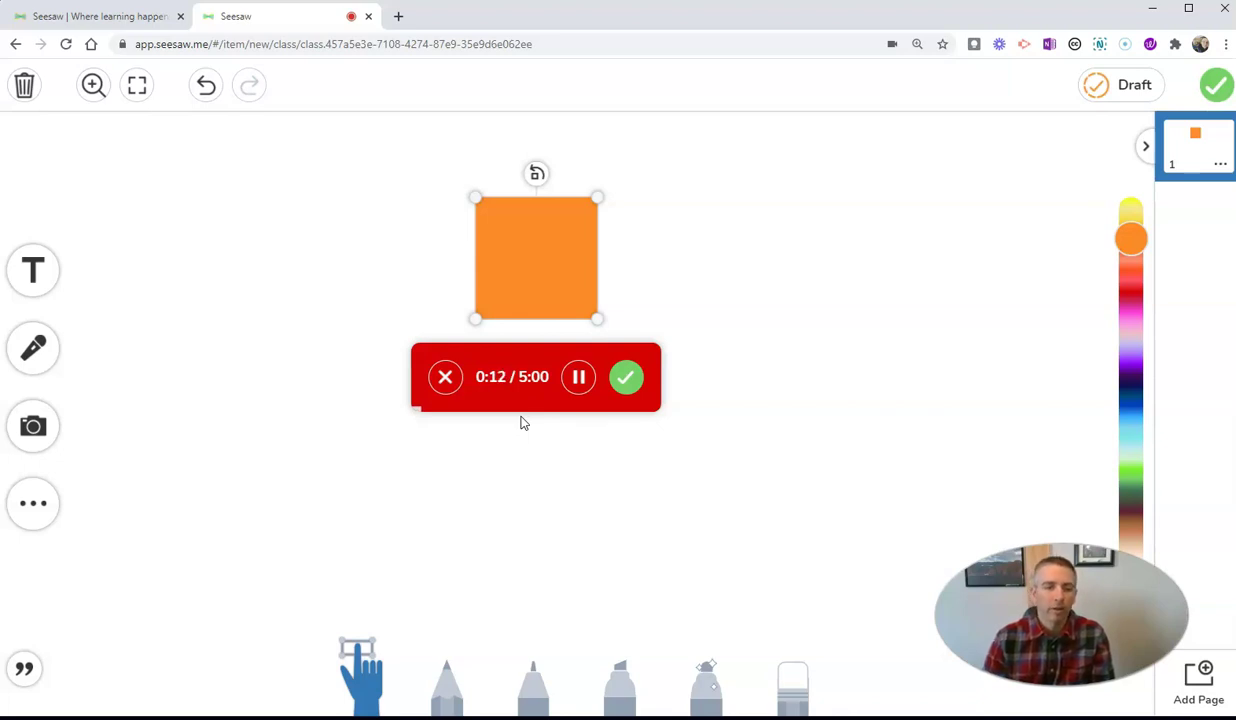
left_click(624, 376)
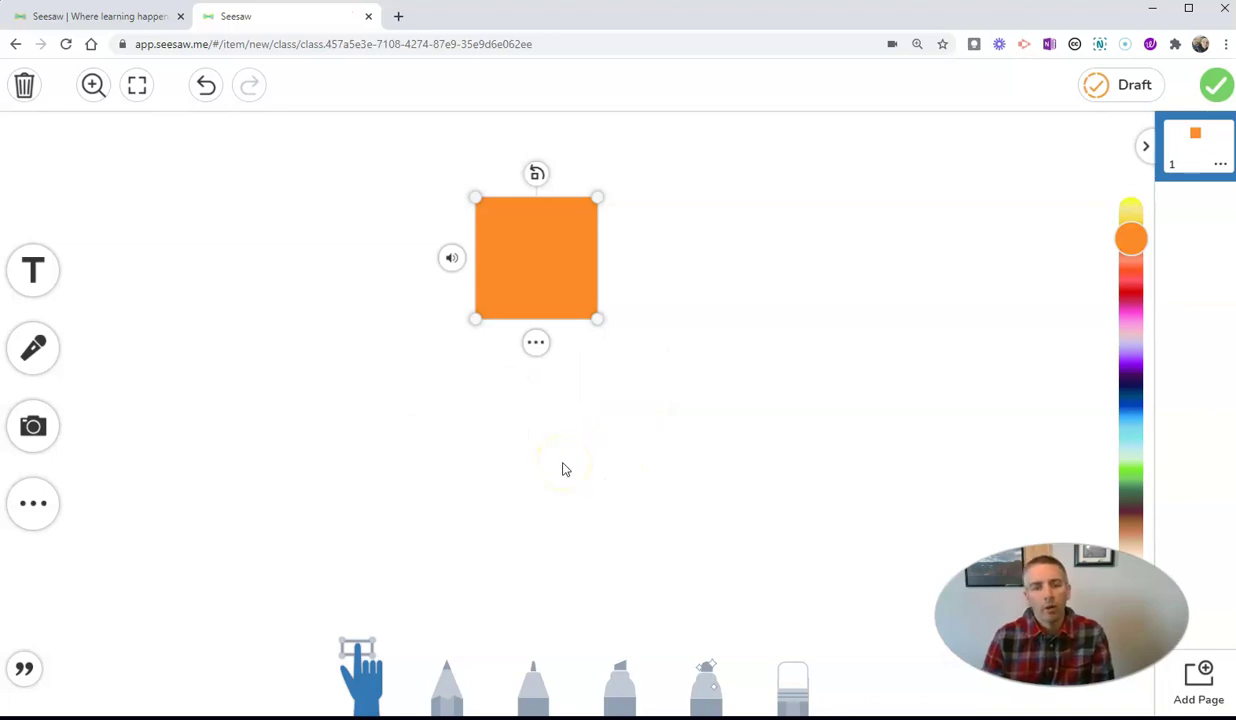
- Add a green triangle from the shapes, enlarge it, and place it right of the square
left_click(452, 259)
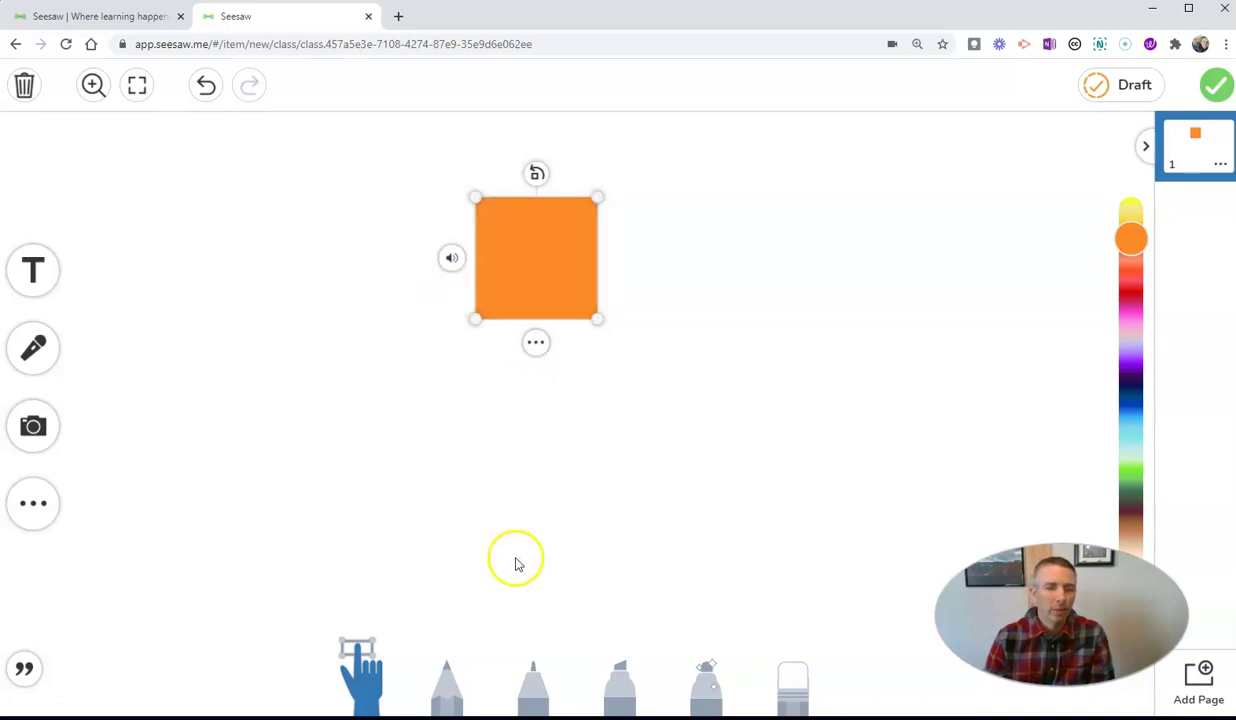
left_click(34, 506)
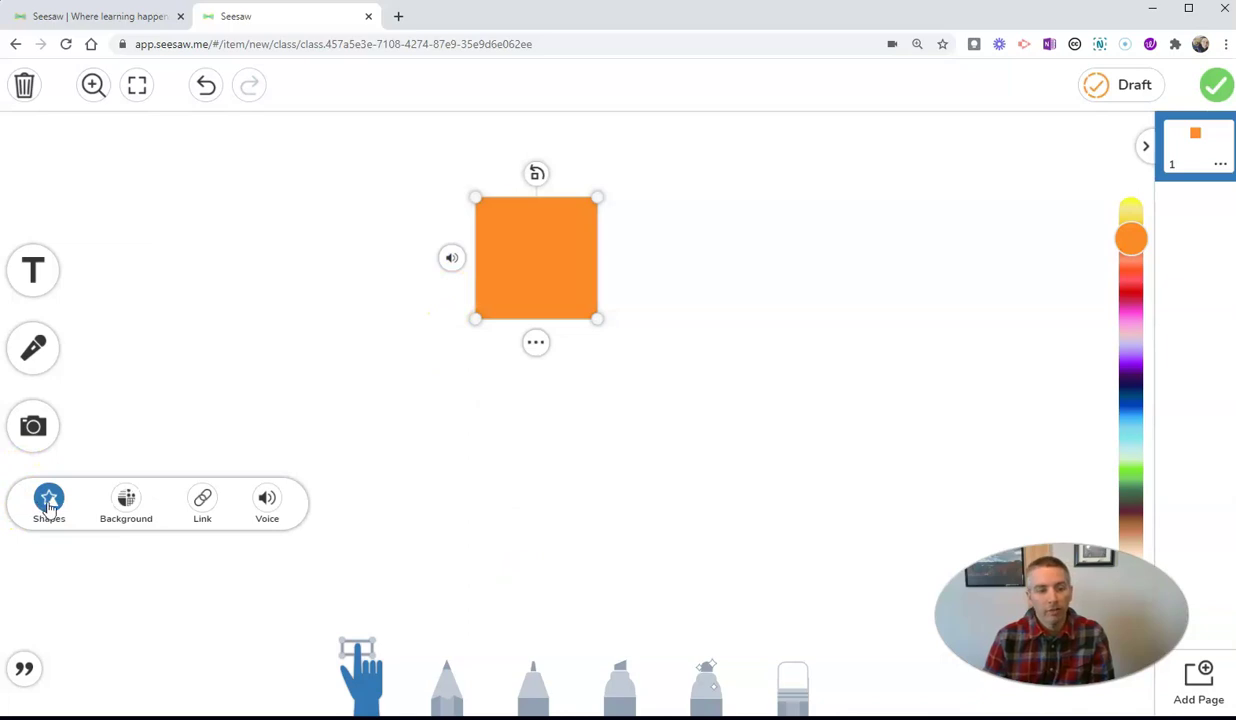
left_click(54, 507)
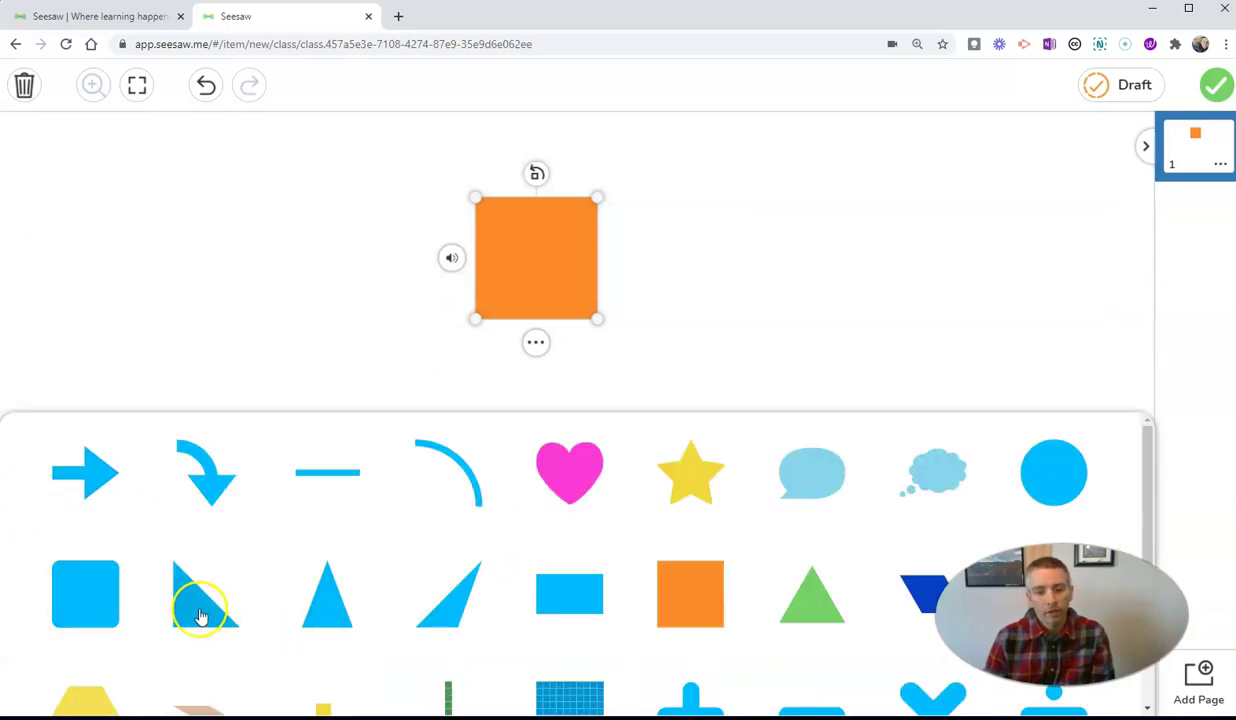
left_click(808, 608)
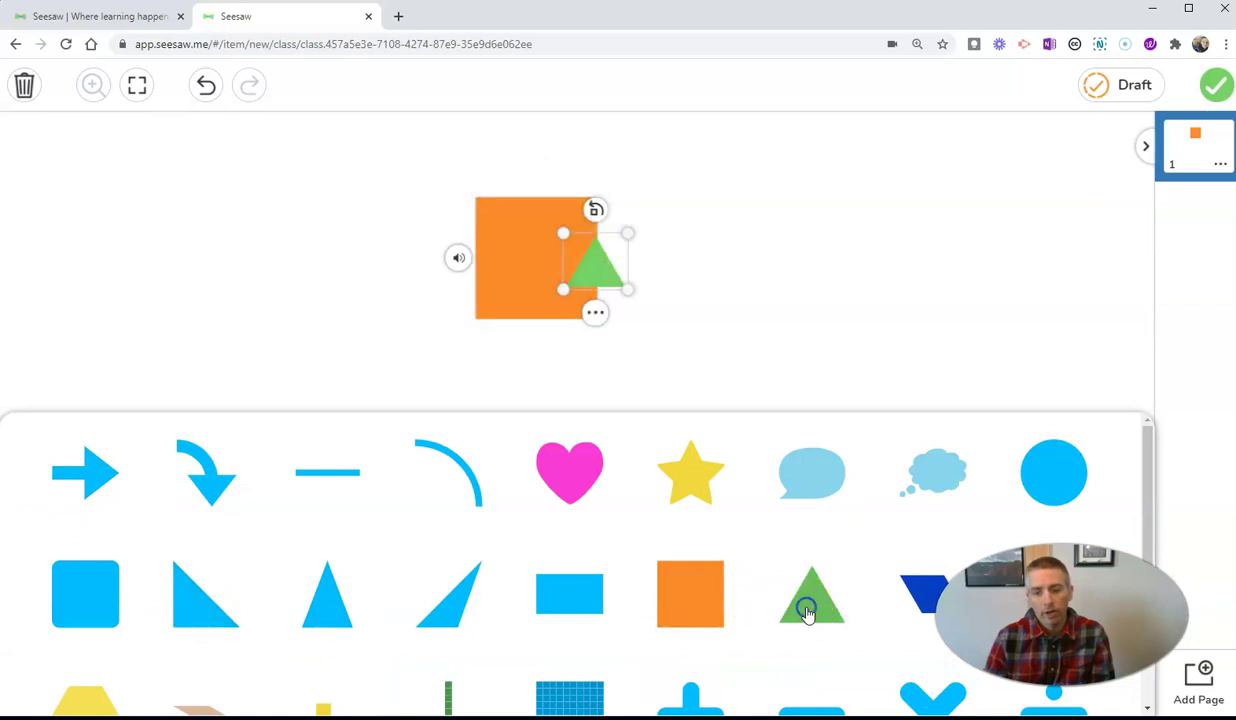
left_click(662, 262)
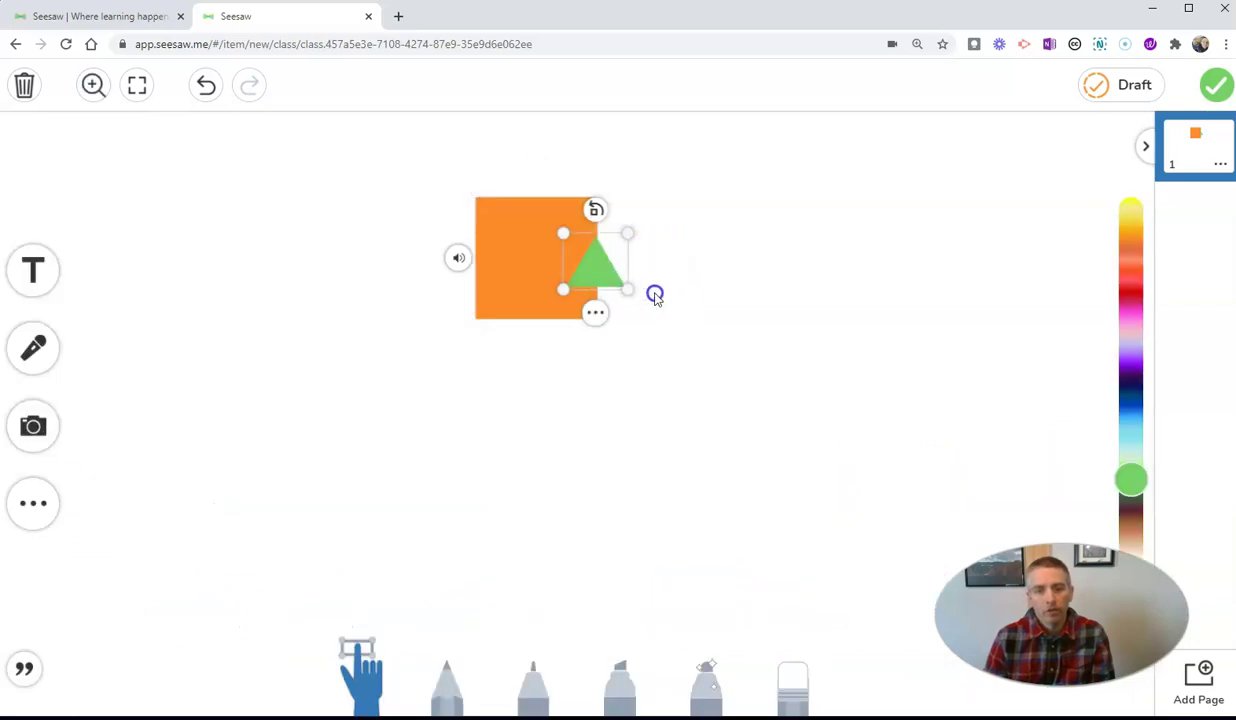
left_click_drag(627, 289, 790, 355)
left_click_drag(677, 356, 806, 367)
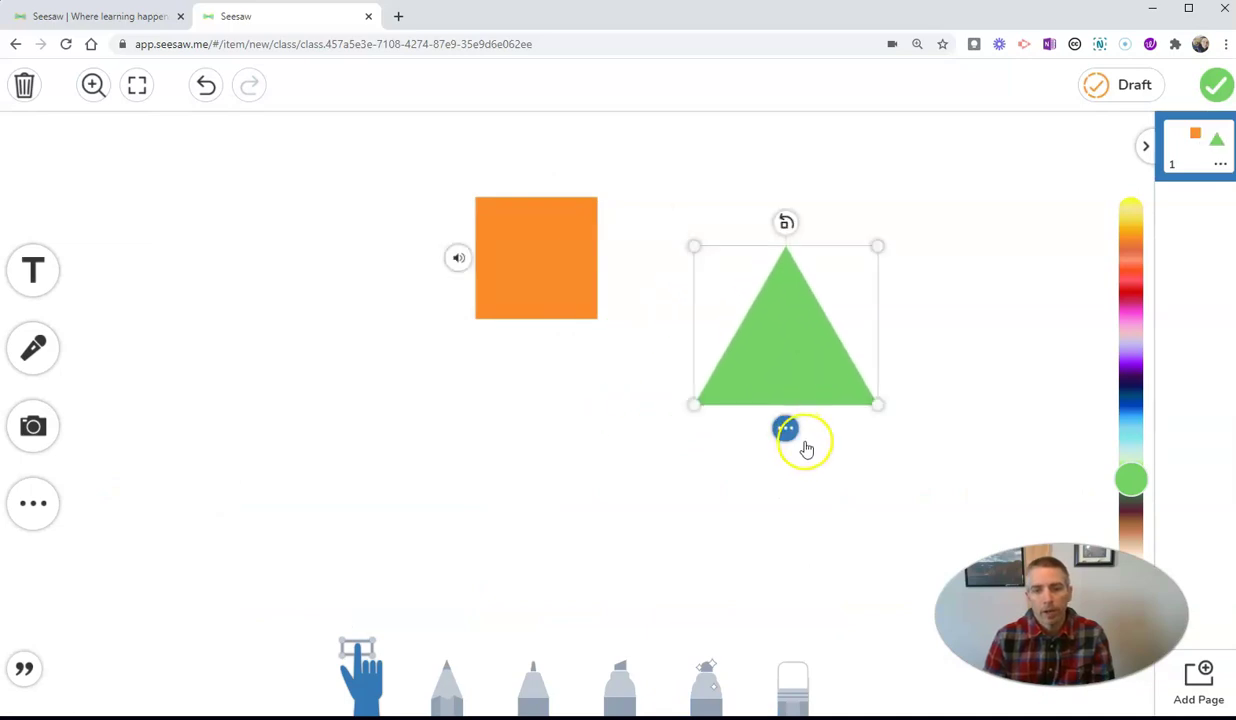
- Record a short voice note on the green triangle and keep it
left_click(786, 431)
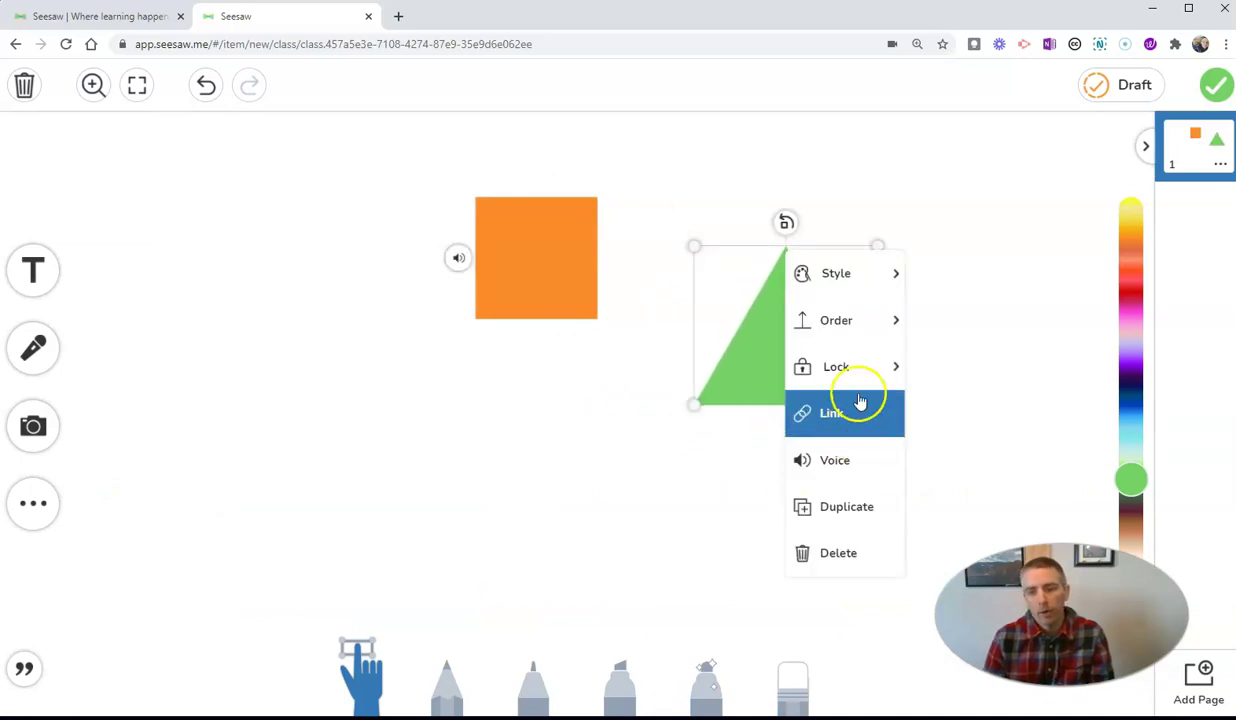
left_click(843, 465)
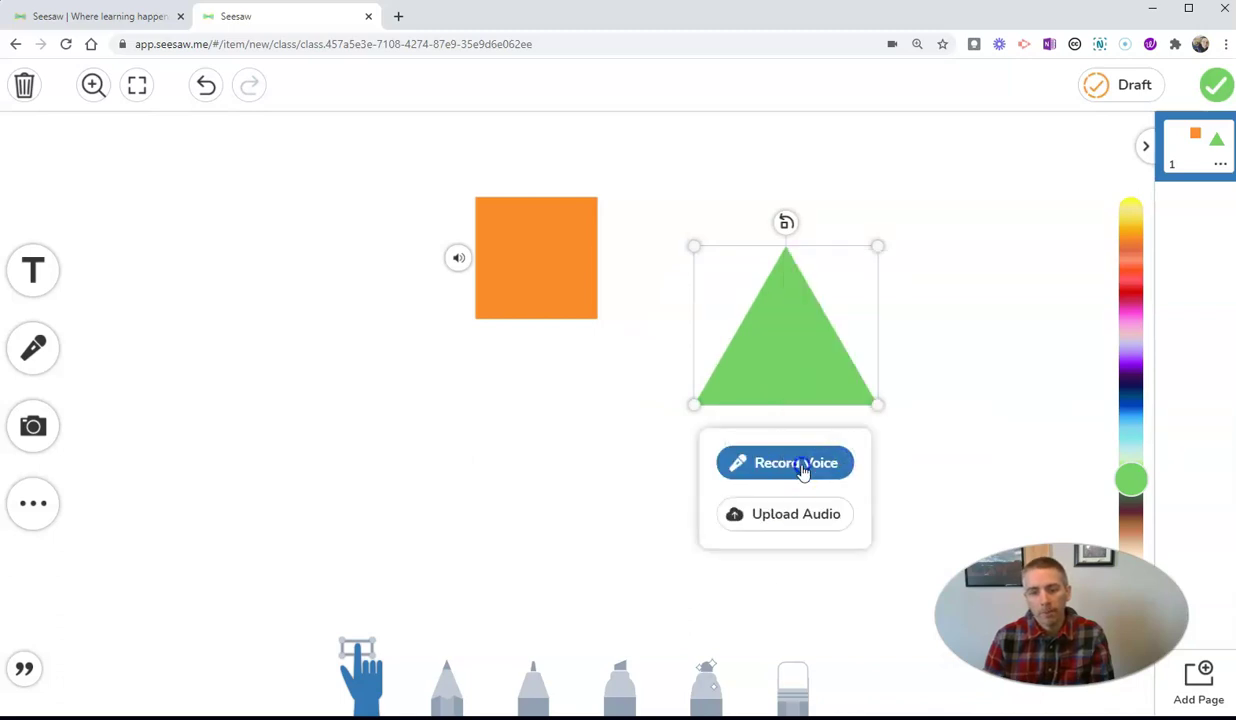
left_click(795, 466)
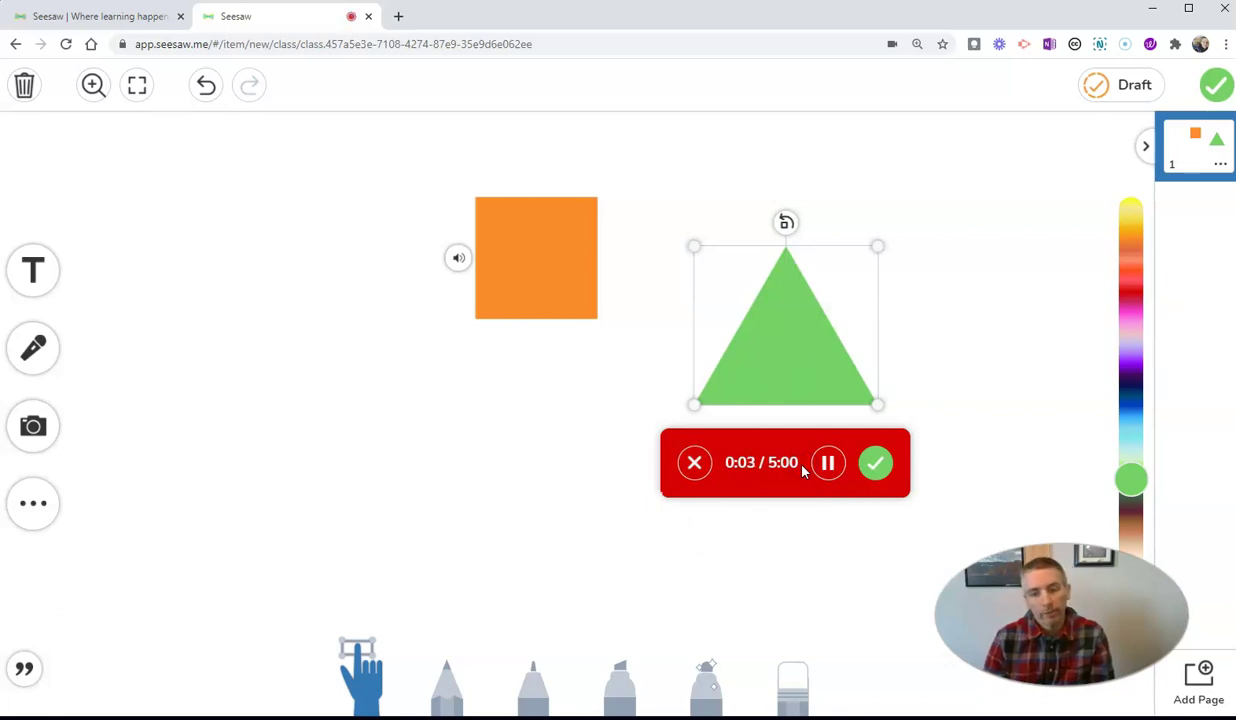
left_click(887, 467)
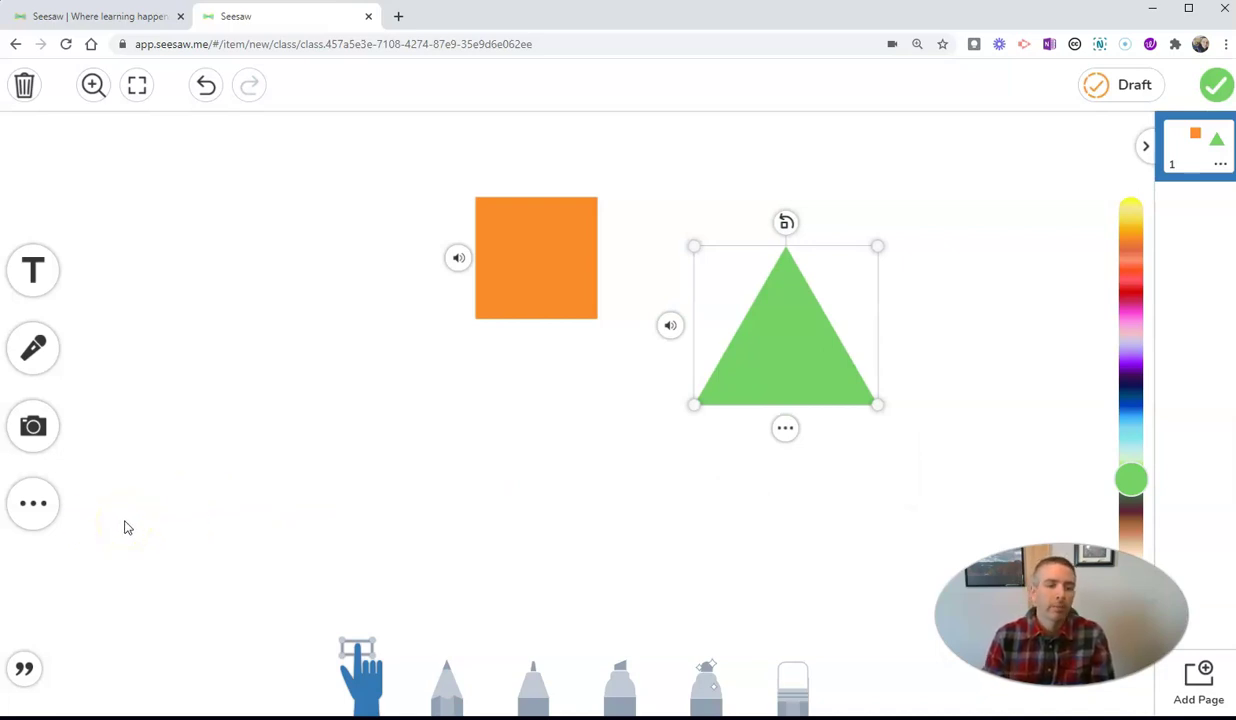
- Change the page background colour to light blue
left_click(36, 512)
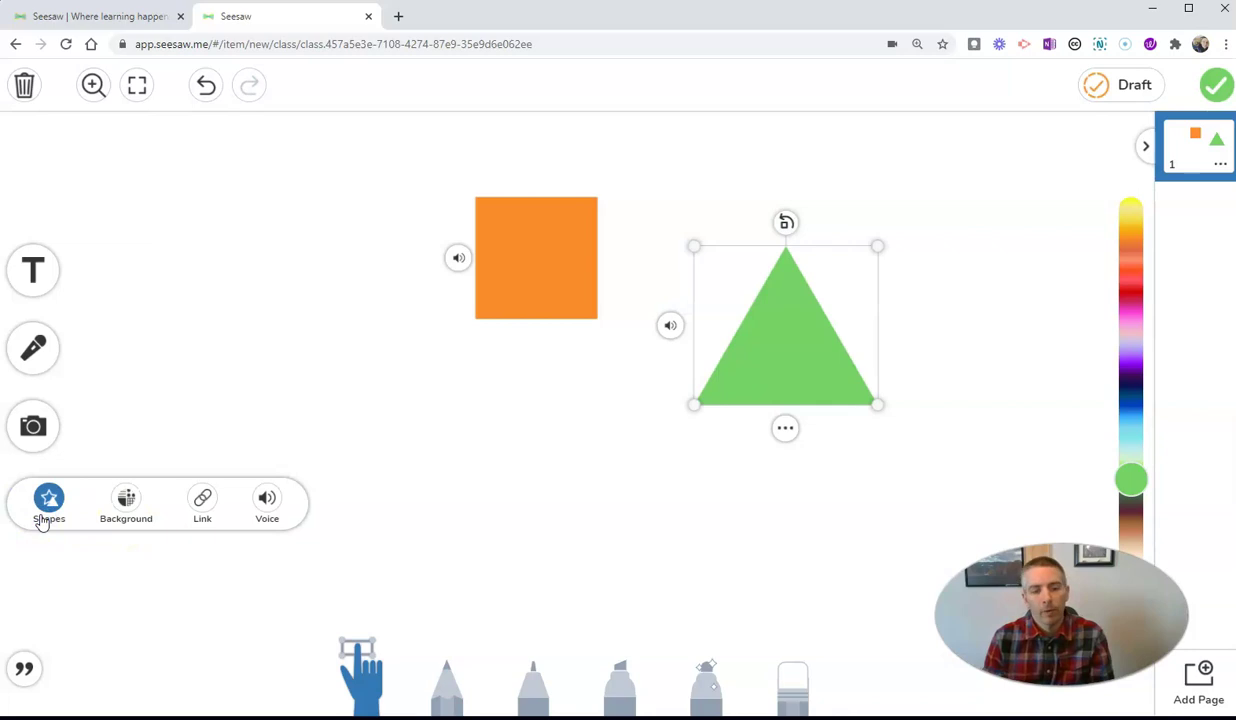
left_click(124, 500)
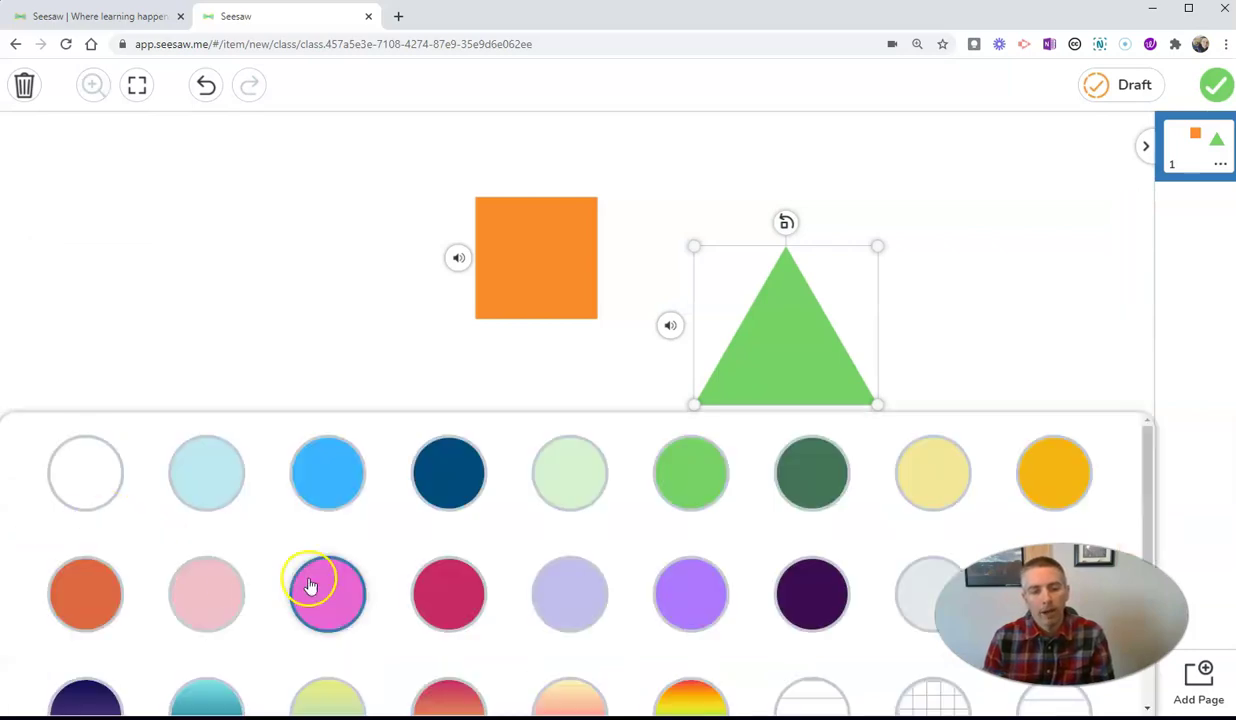
scroll(477, 546, "down", 3)
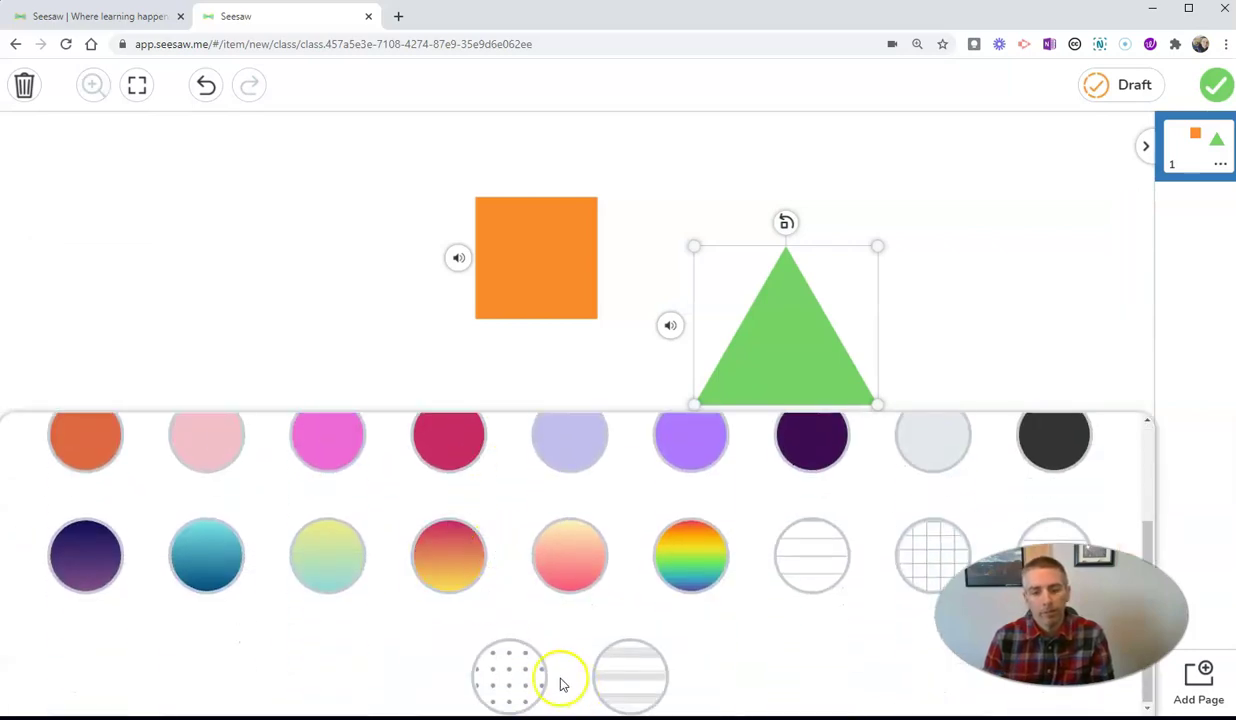
scroll(316, 560, "up", 3)
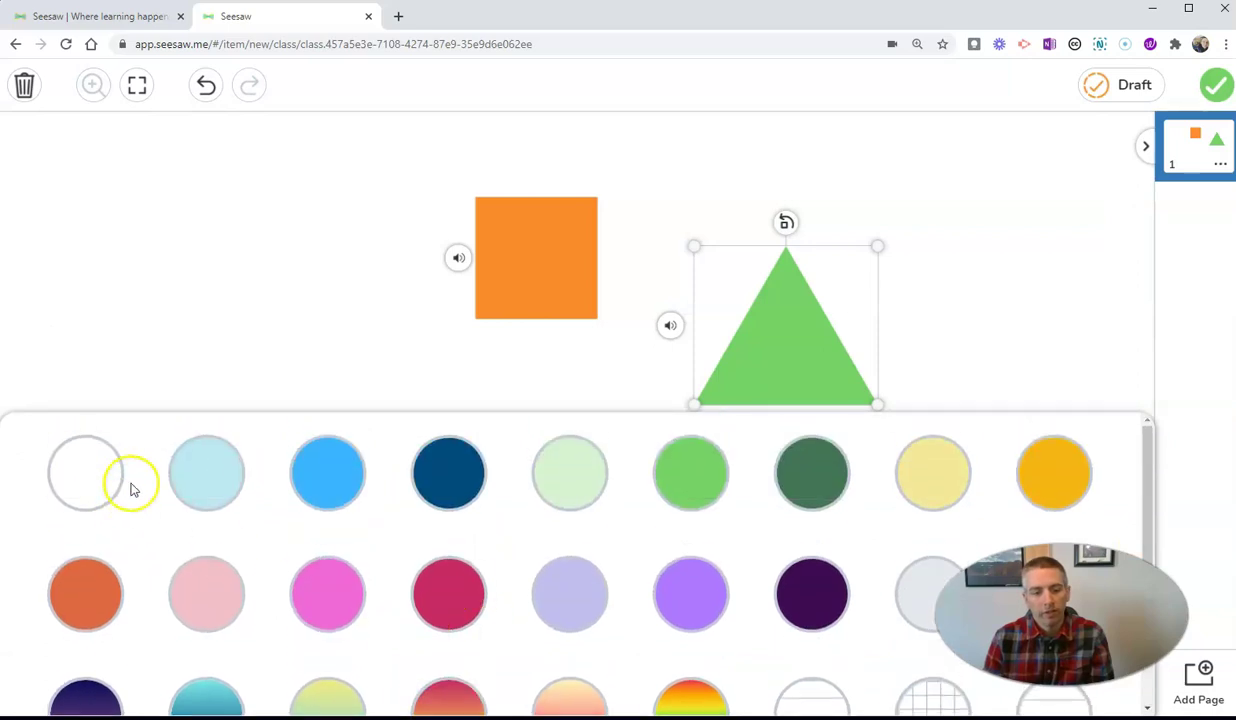
left_click(220, 474)
left_click(1030, 364)
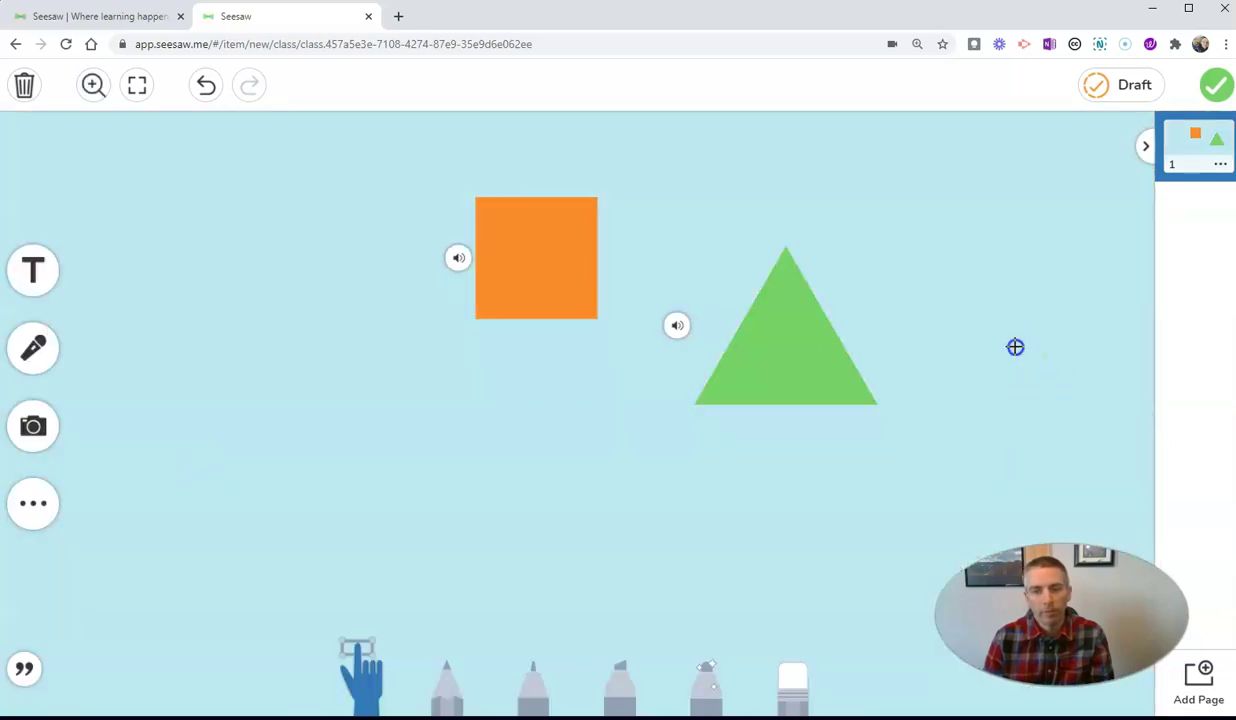
- Add a Listen voice label with a roughly 11-second recorded message
left_click(35, 495)
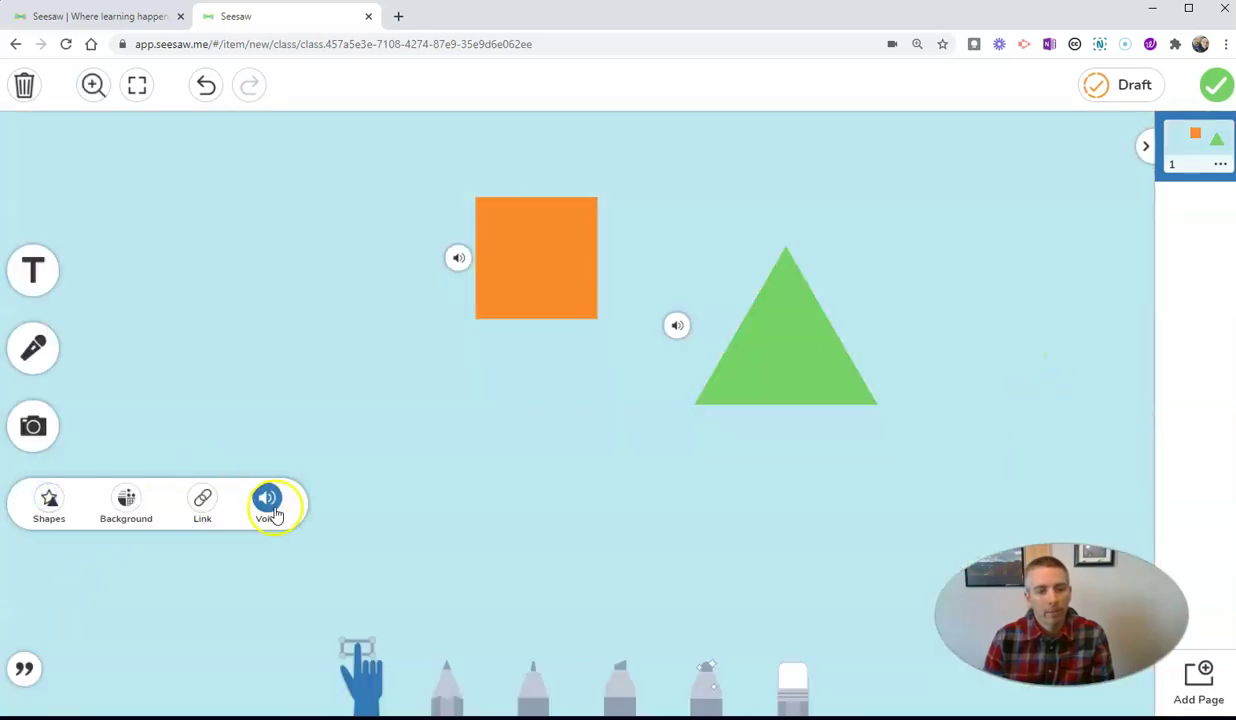
left_click(266, 498)
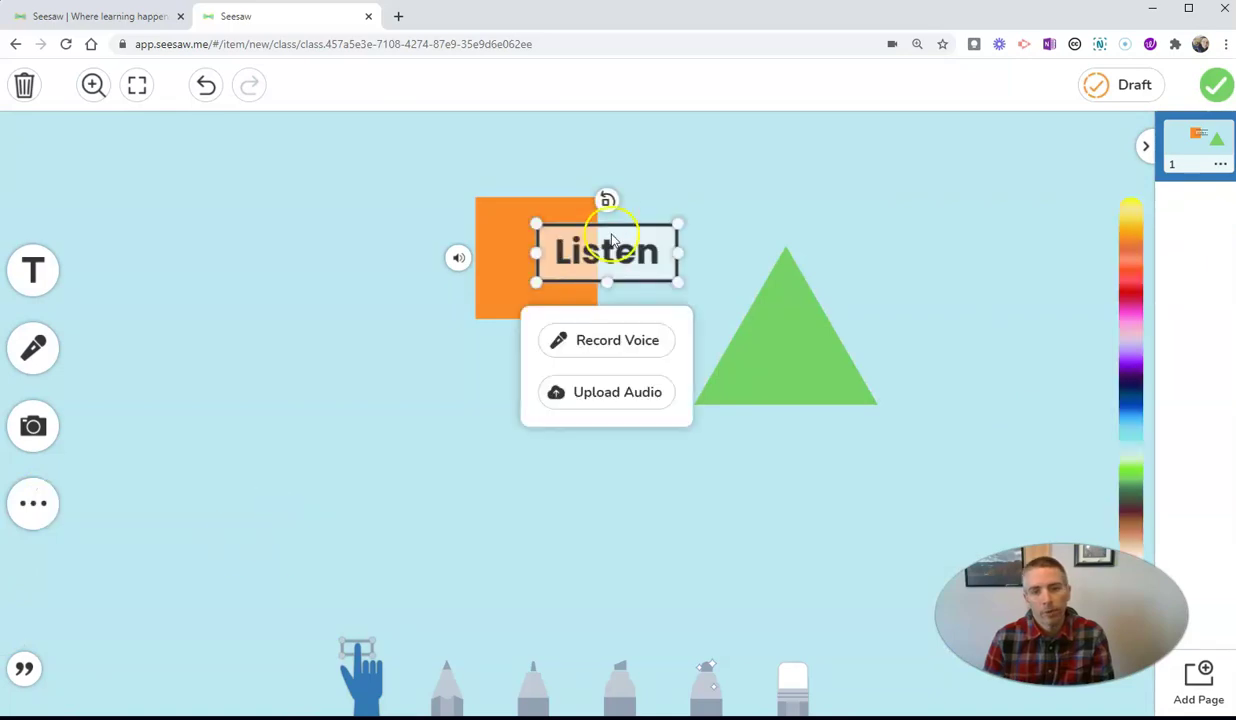
left_click(605, 343)
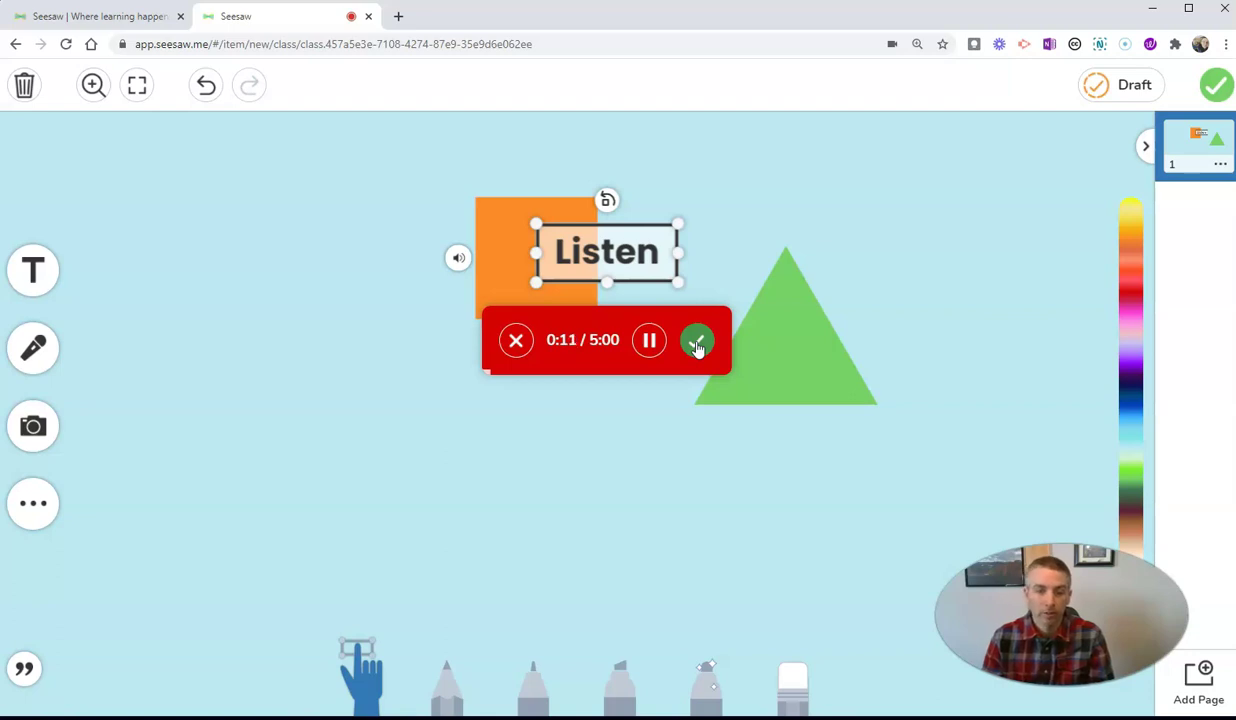
left_click(697, 343)
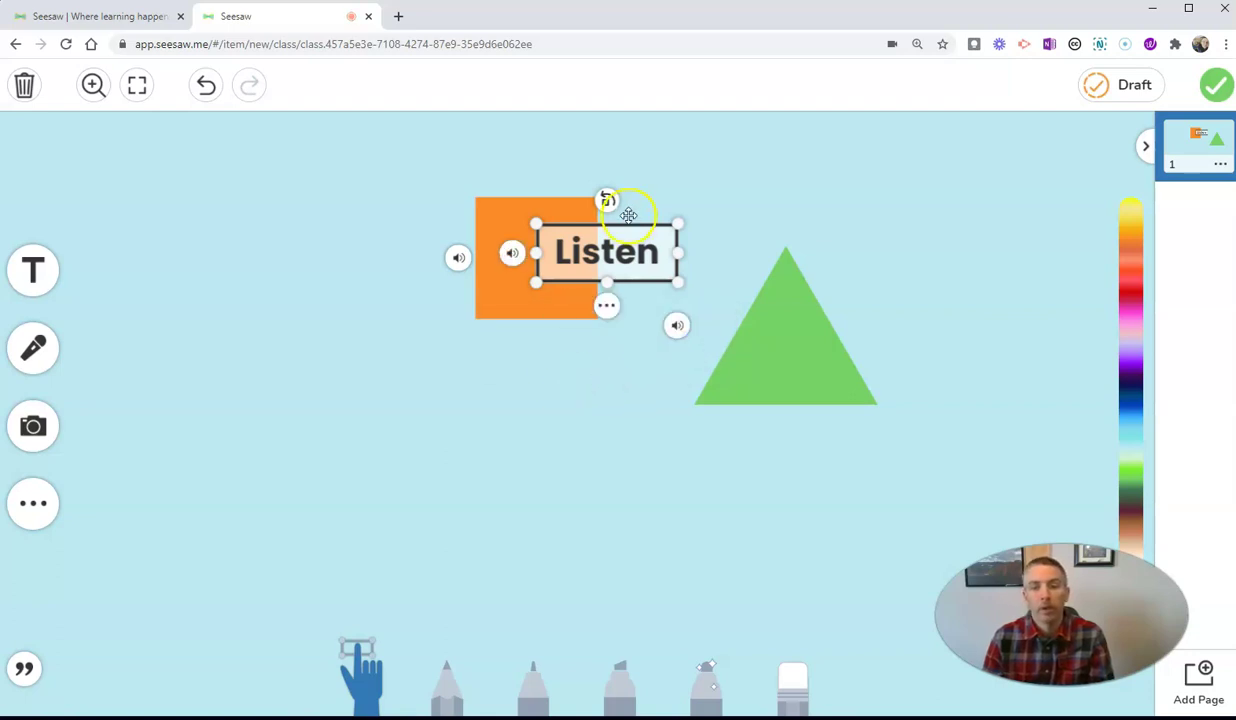
- Move the Listen label to the top-left and add 'an explanation' on a second line
left_click_drag(636, 233, 267, 163)
left_click(143, 189)
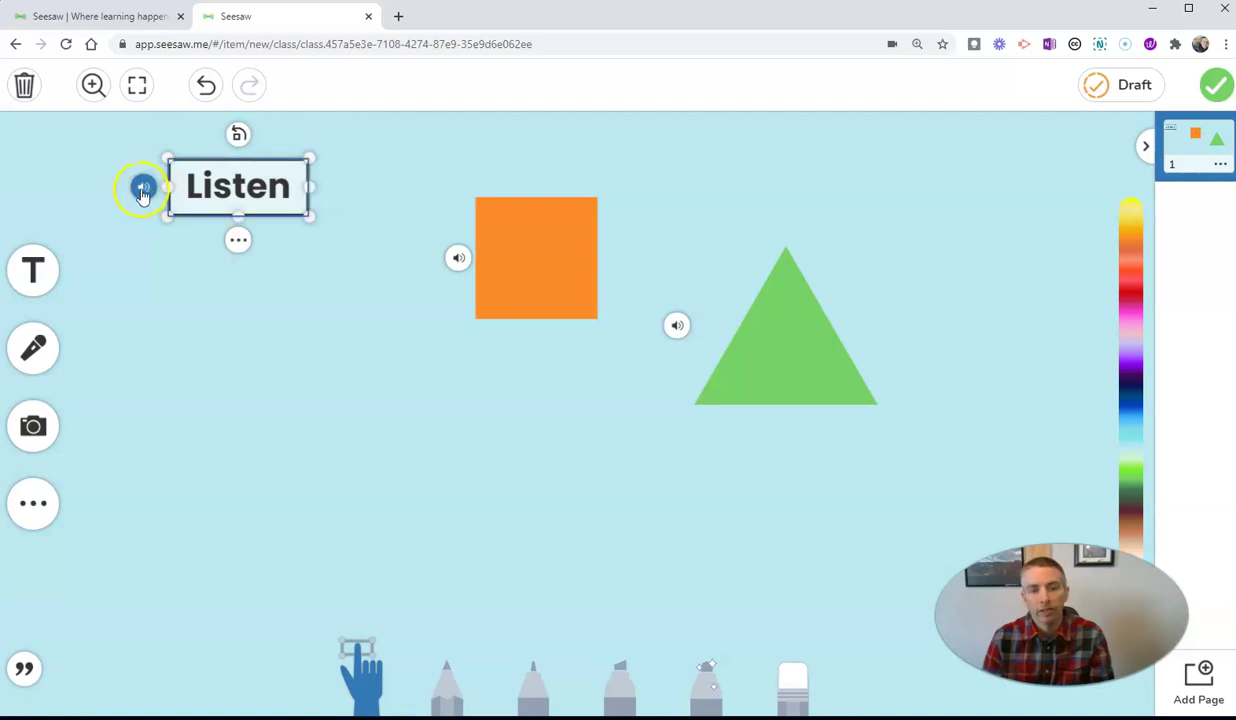
left_click(245, 193)
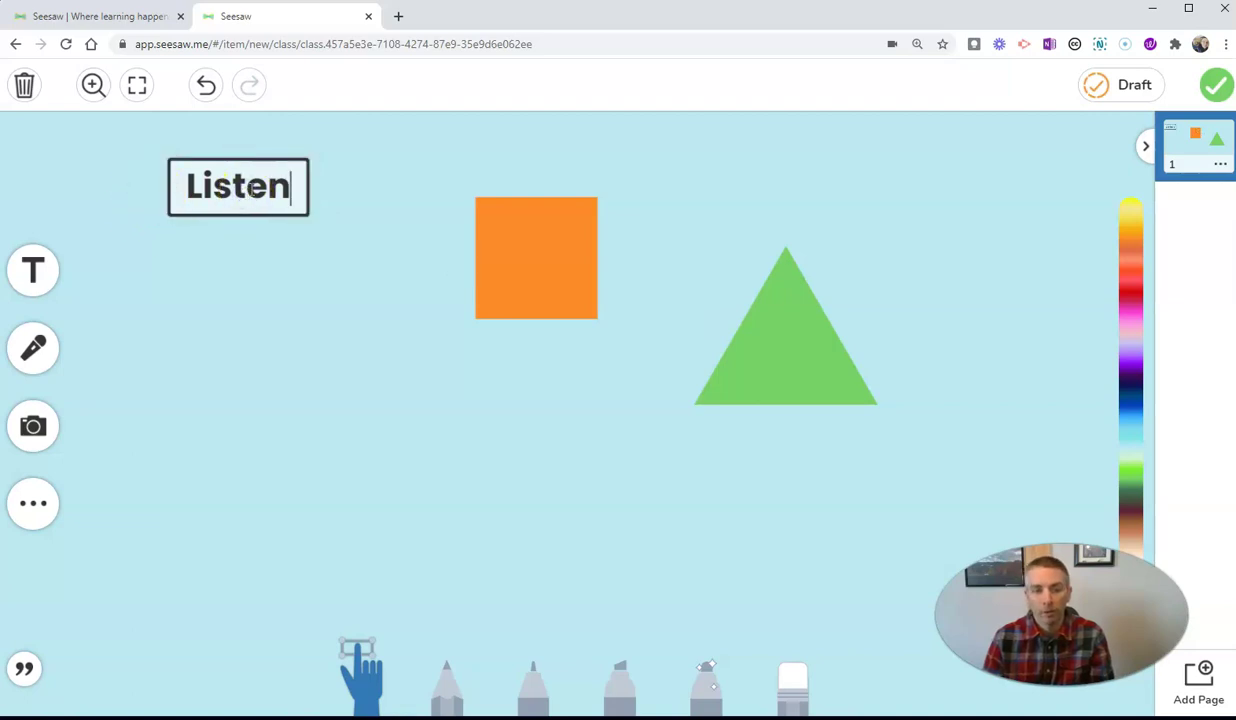
left_click(279, 188)
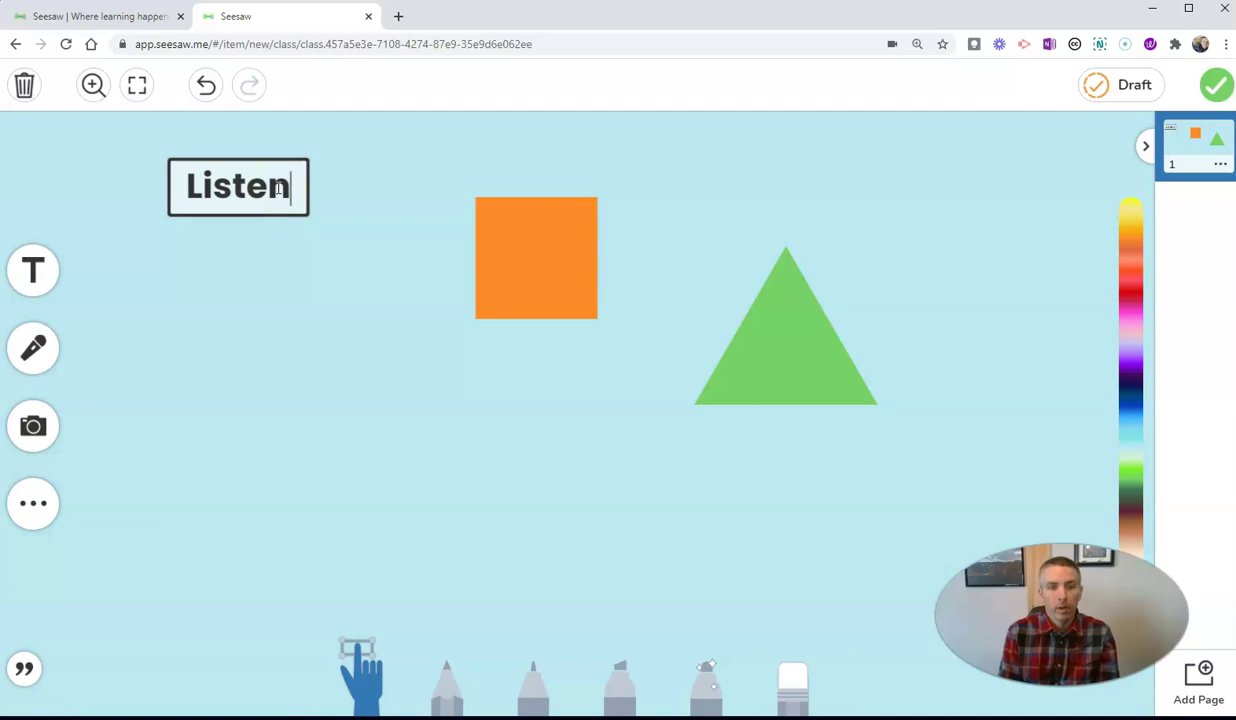
key("Return")
type("a")
key("BackSpace")
type("an explanatio")
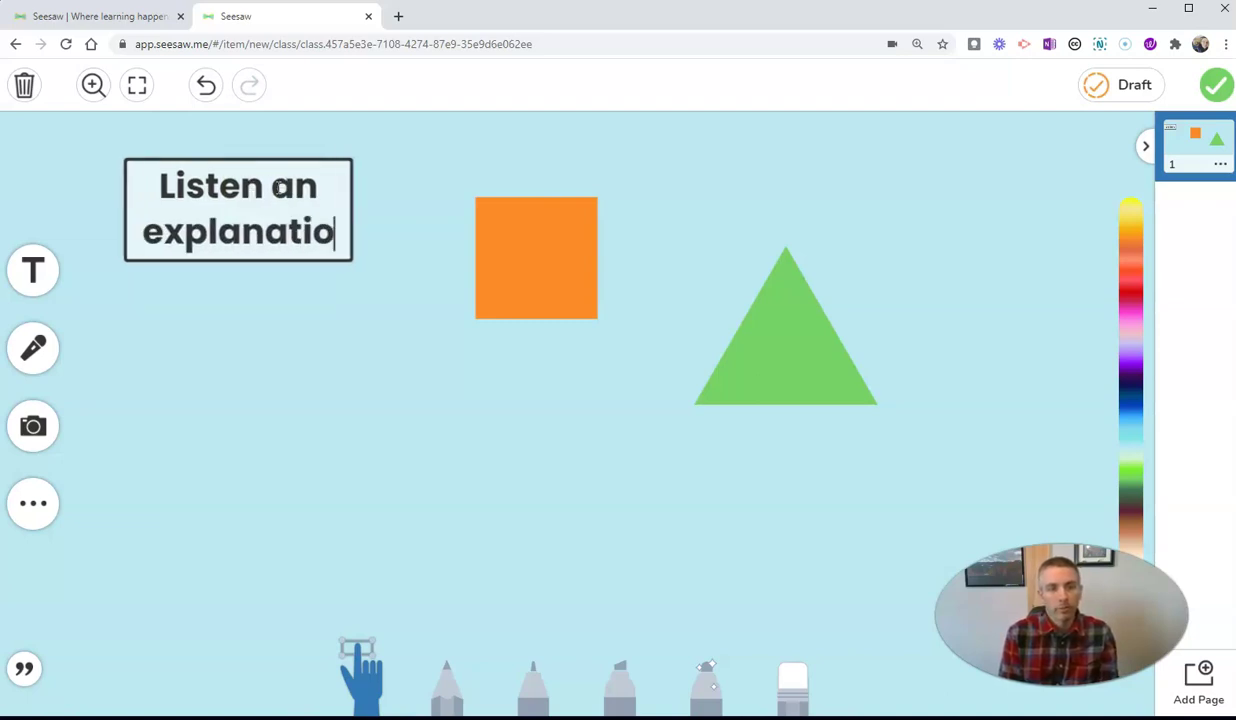
type("n")
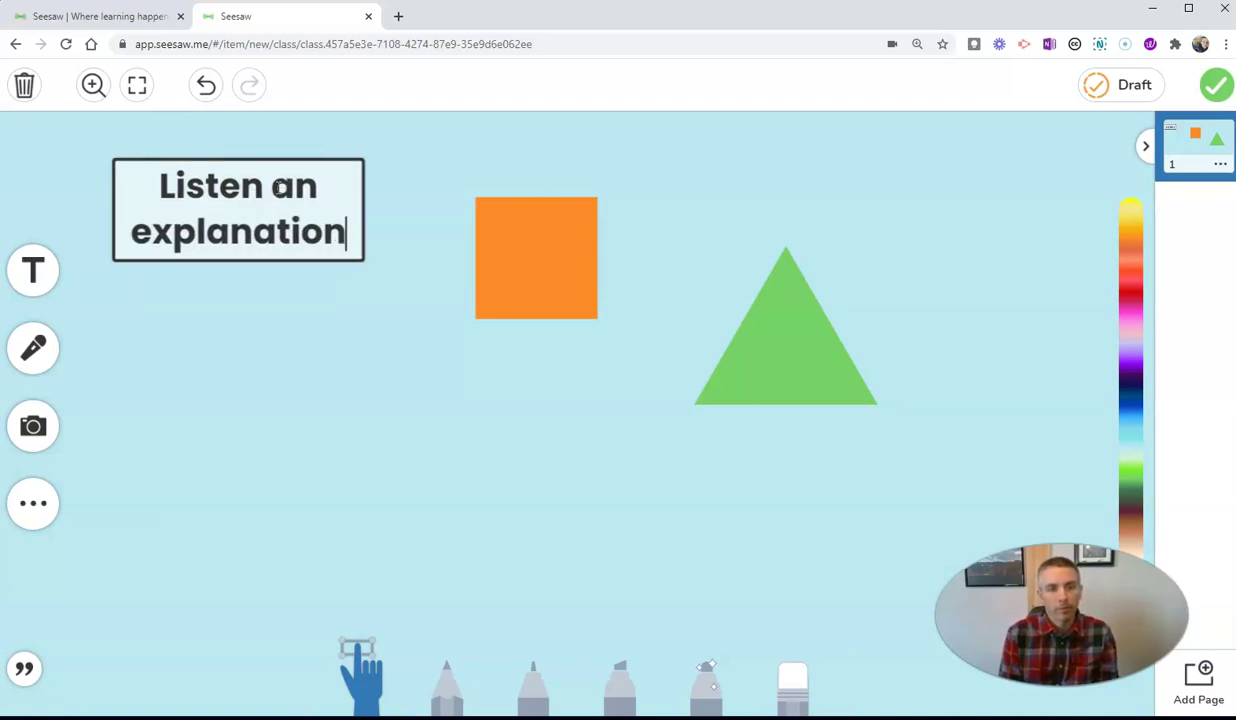
left_click(278, 188)
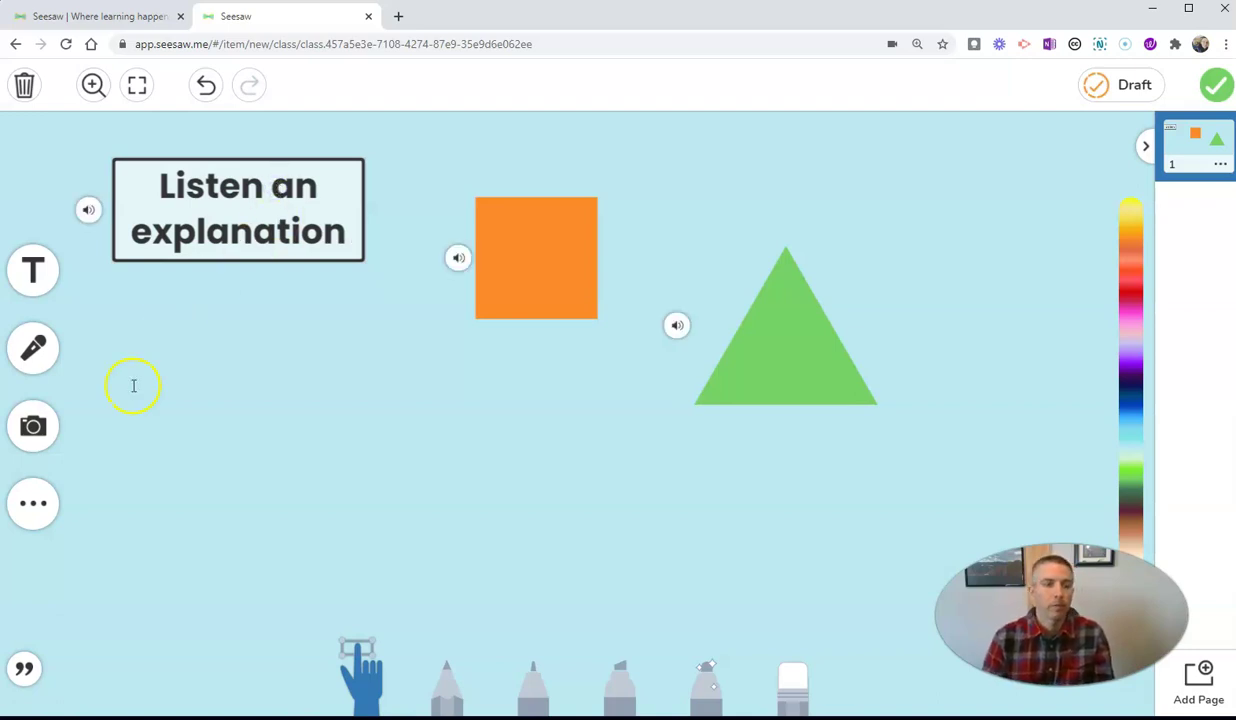
- Post the drawing to the class journal with All Students selected
left_click(1218, 86)
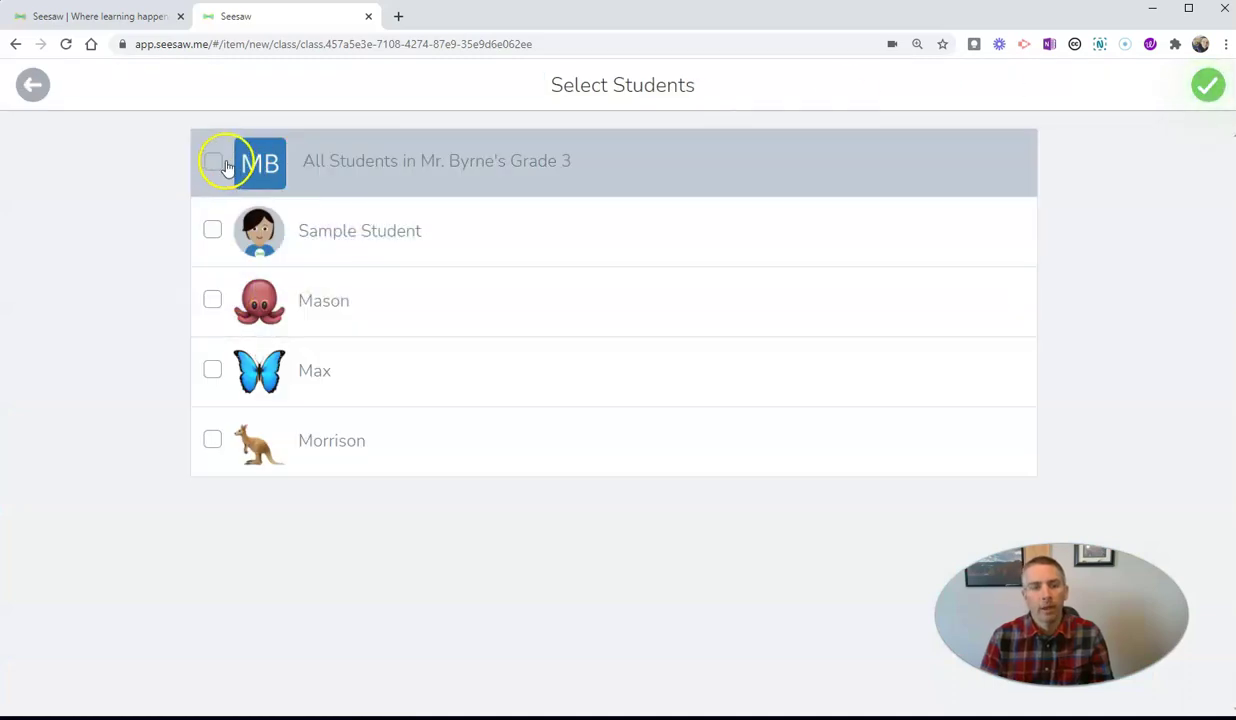
left_click(213, 163)
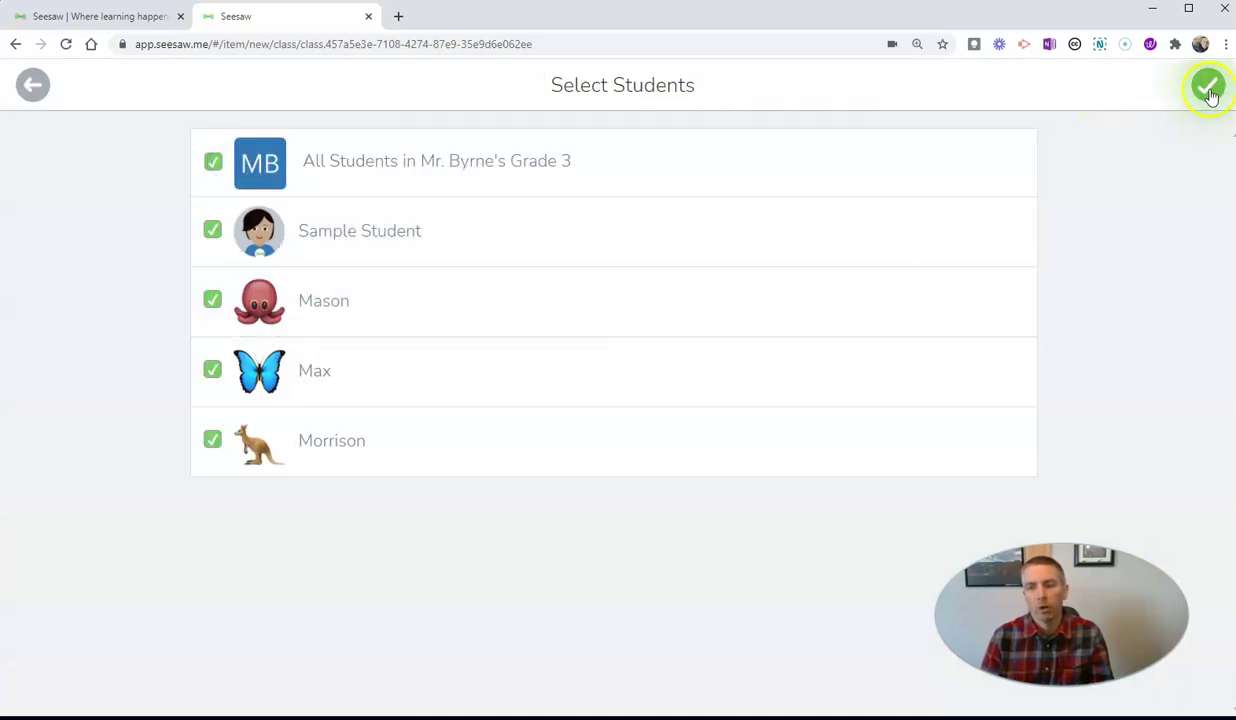
left_click(1209, 90)
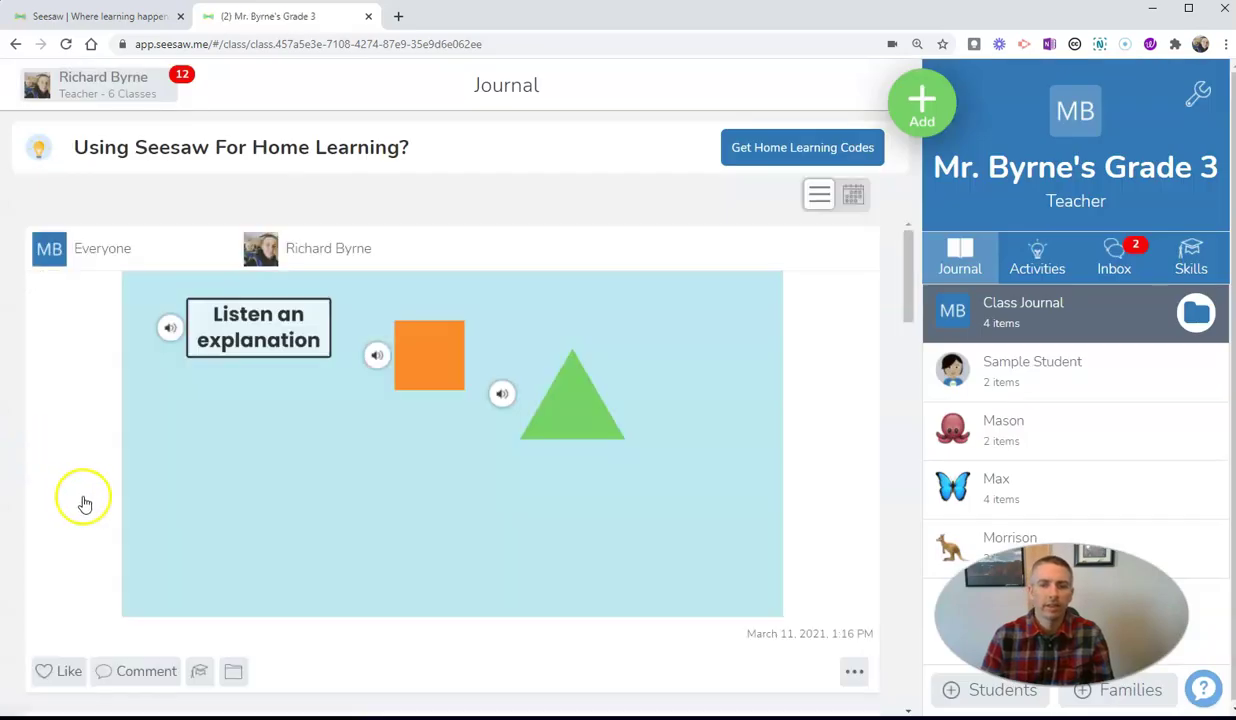